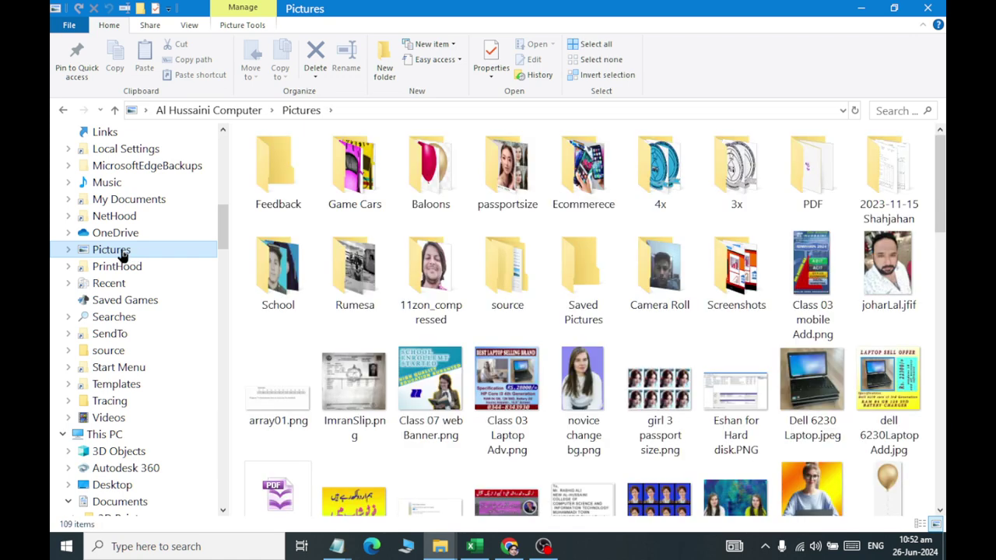
Browse the OneDrive and Music folders in File Explorer.
left_click(121, 233)
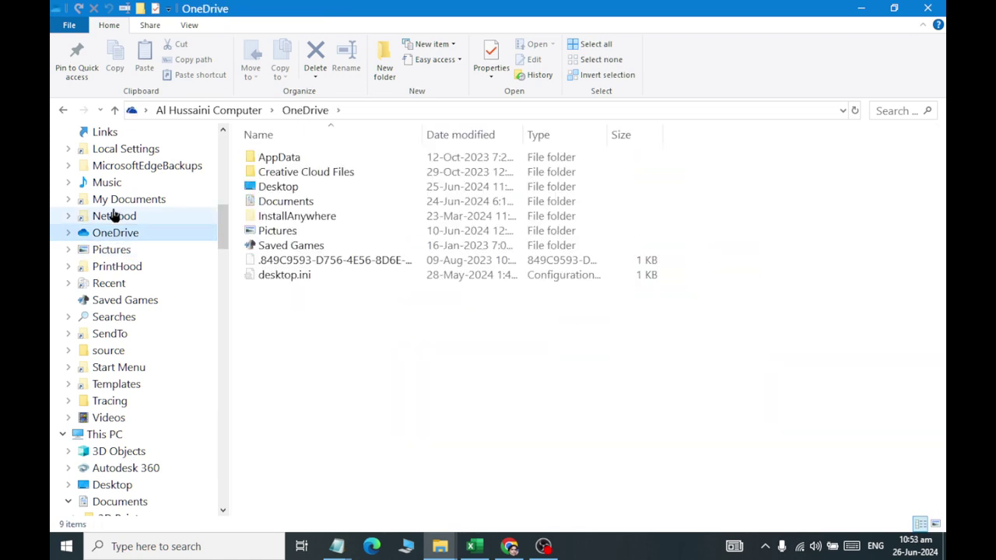
left_click(104, 185)
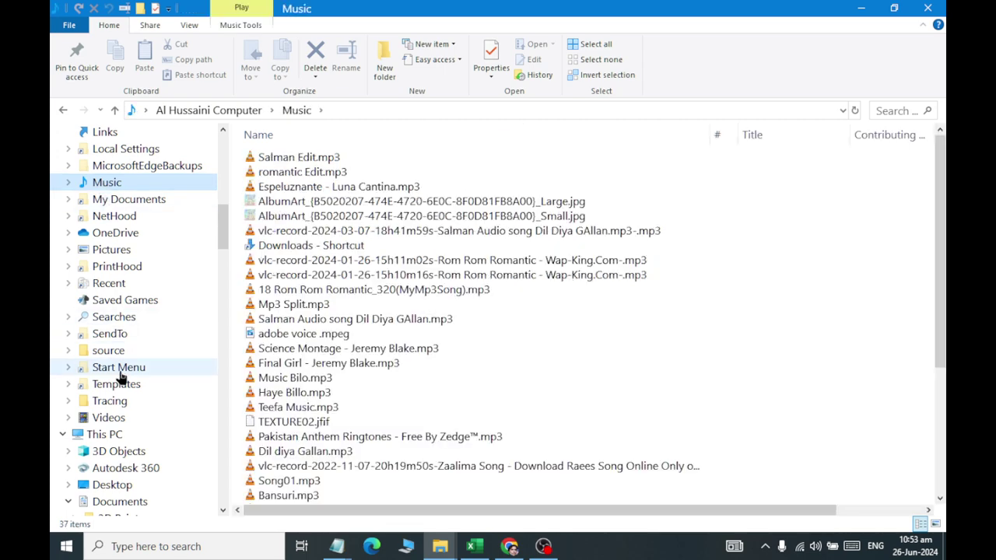
scroll(350, 334, "down", 4)
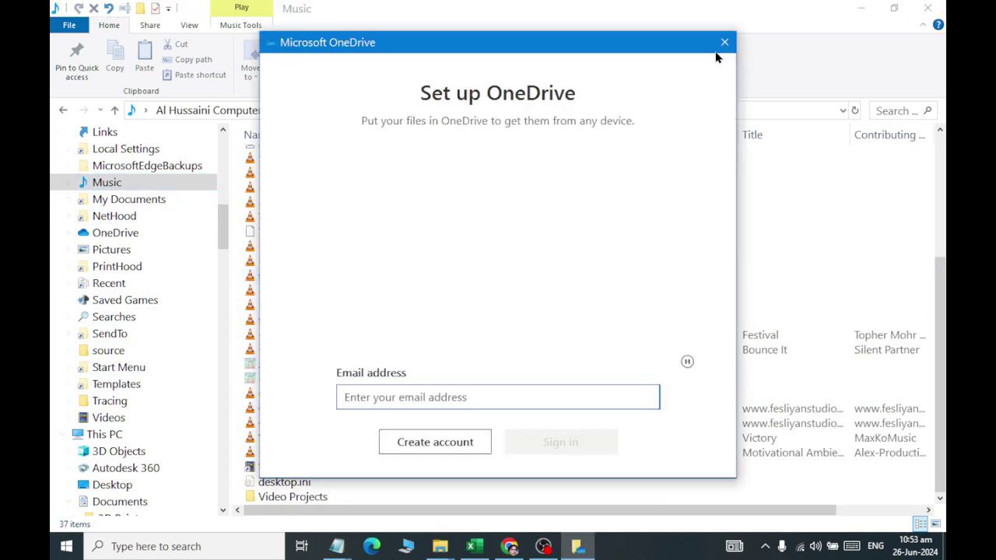
Dismiss the OneDrive setup prompt, close Explorer, and open the COPENDIUM folder from the desktop.
left_click(725, 42)
left_click(928, 7)
double_click(603, 243)
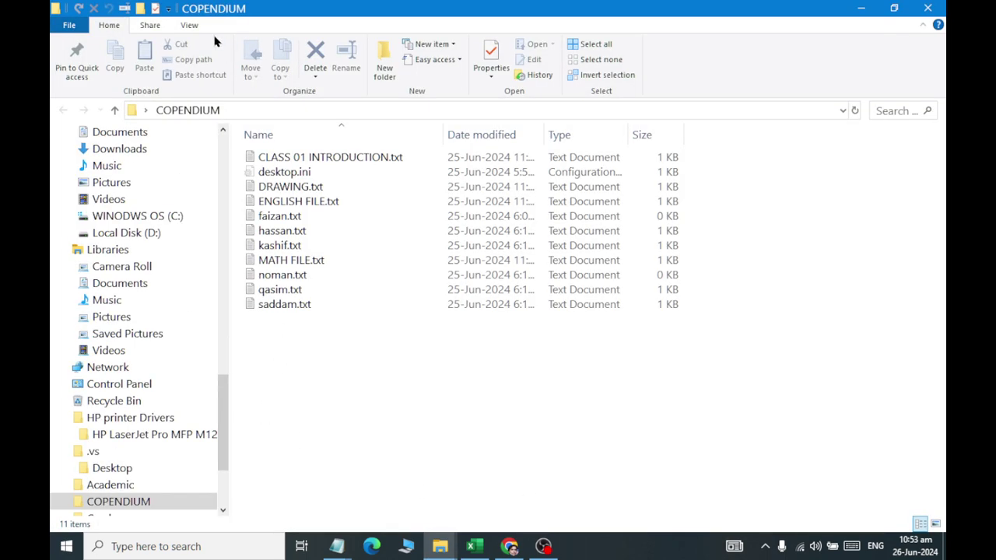
Create a new text document in COPENDIUM named lucky.txt.
left_click_drag(272, 389, 278, 122)
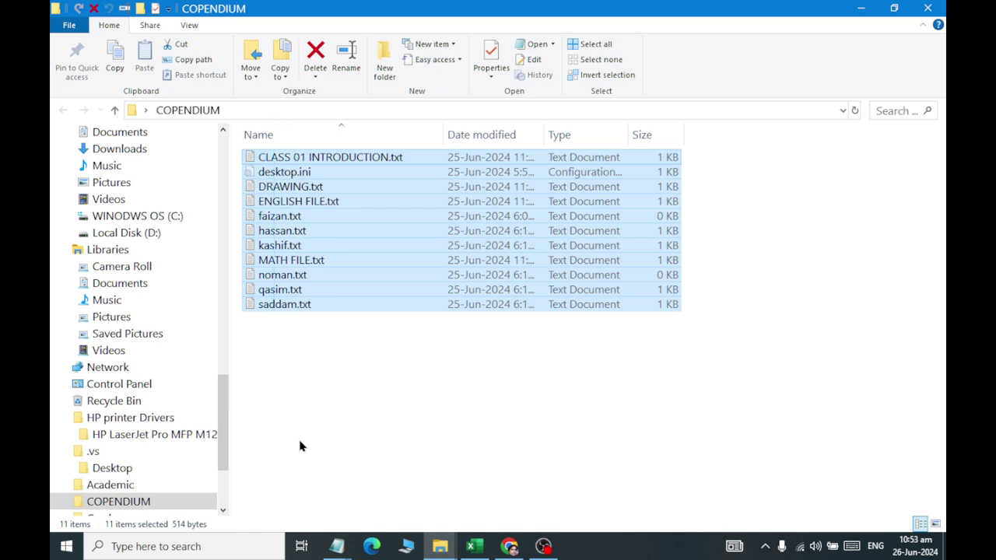
left_click(300, 449)
right_click(298, 450)
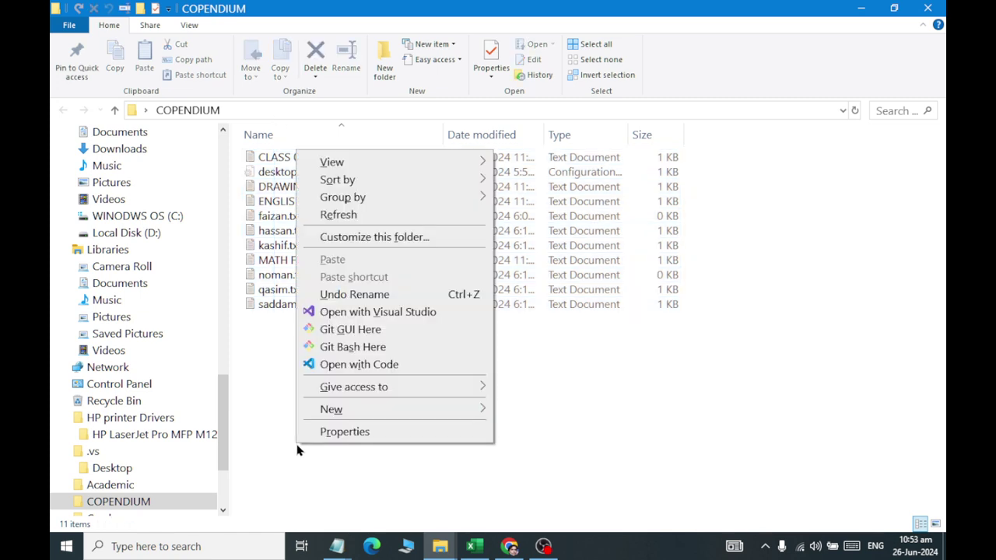
mouse_move(330, 409)
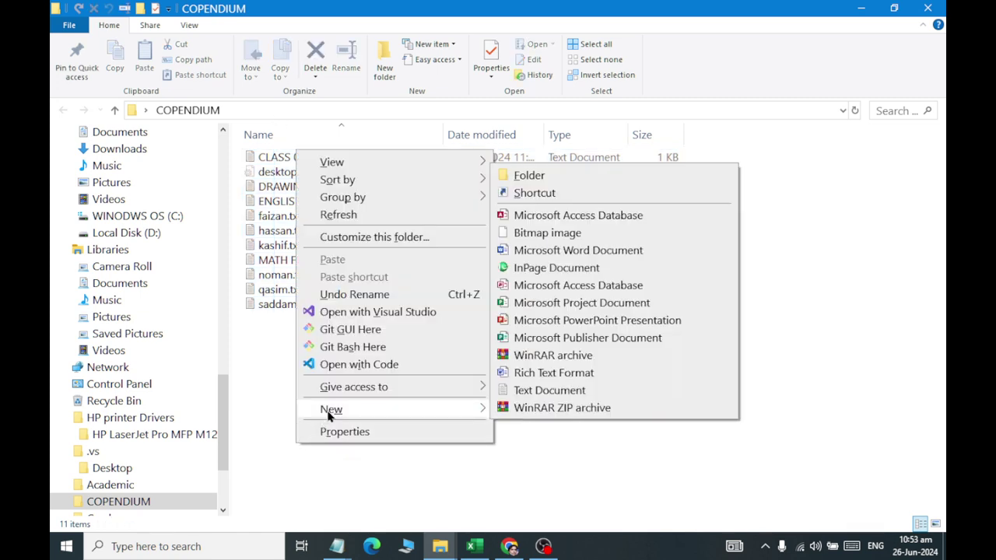
left_click(594, 390)
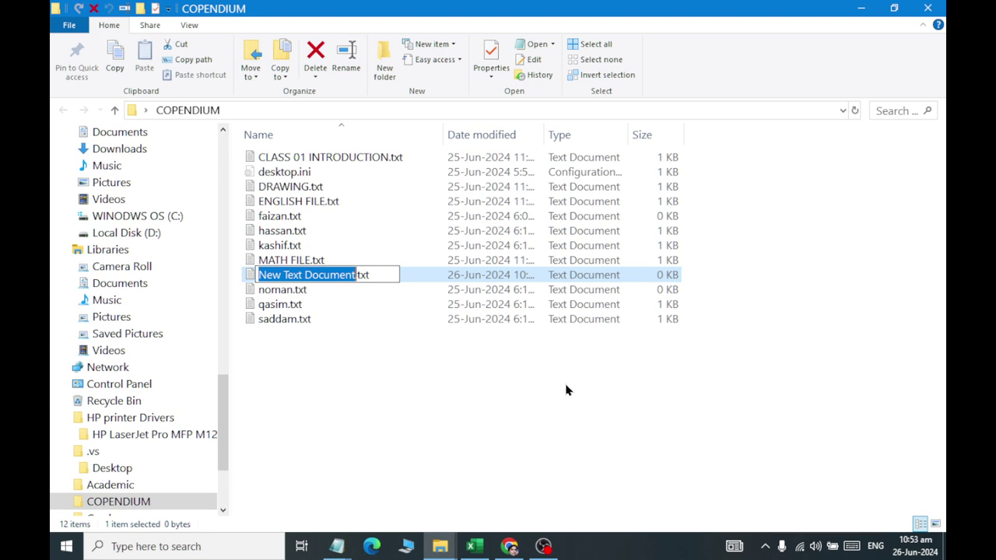
type("lucky")
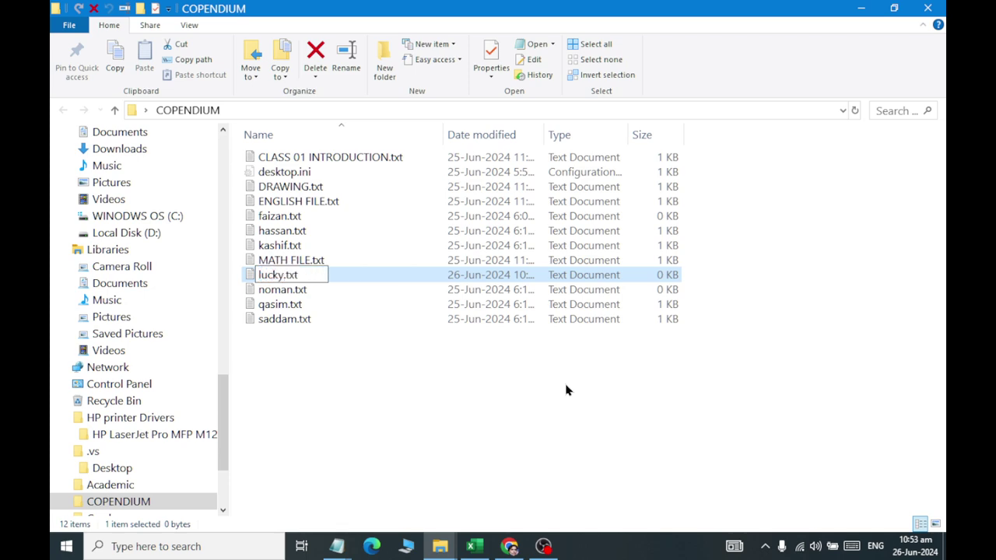
key("Return")
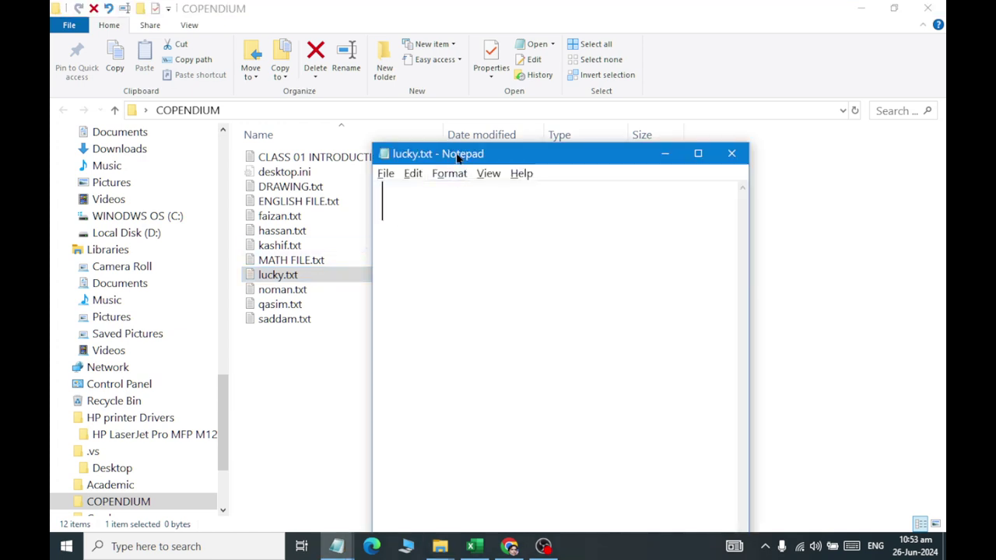
Move the lucky.txt window up, maximize it, restore it, then minimize it.
left_click_drag(457, 158, 421, 42)
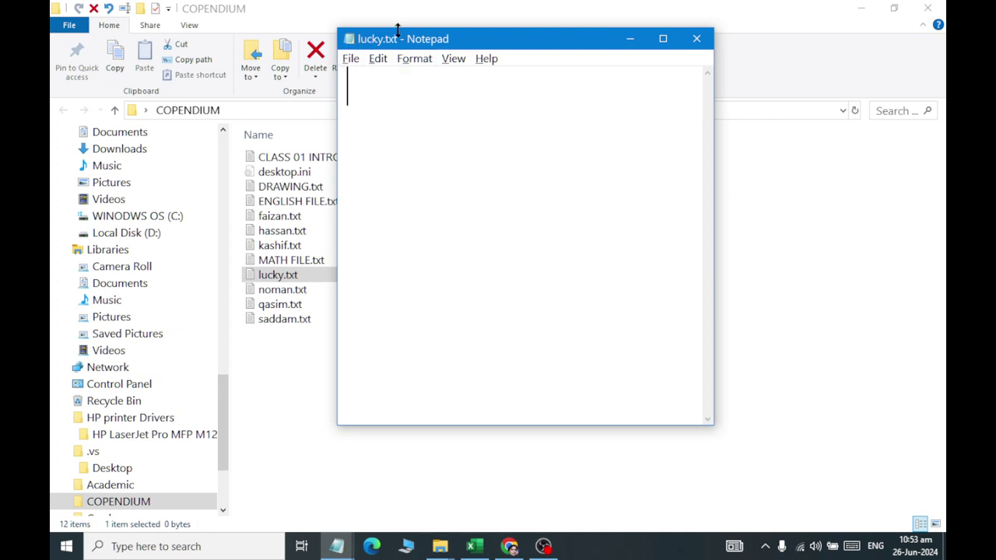
left_click(663, 39)
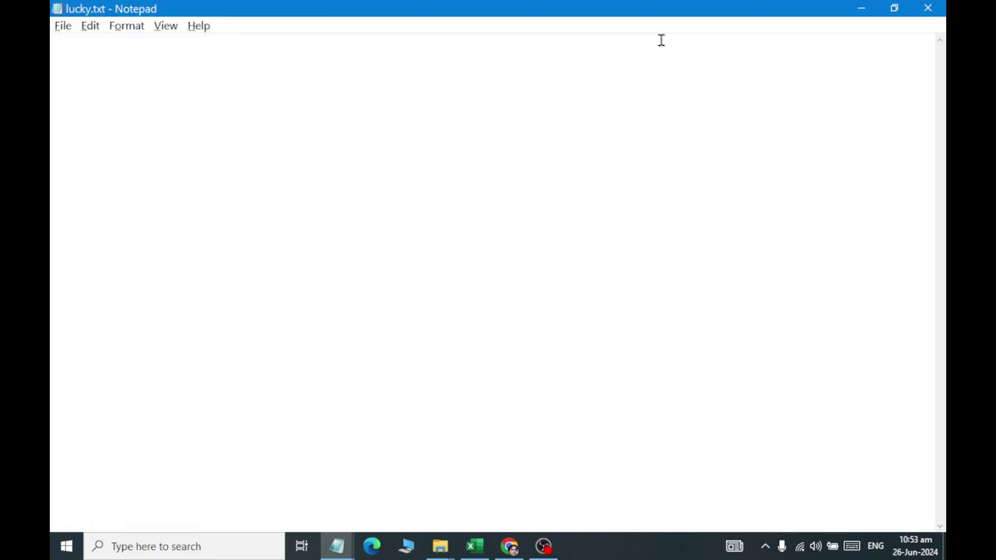
left_click(895, 8)
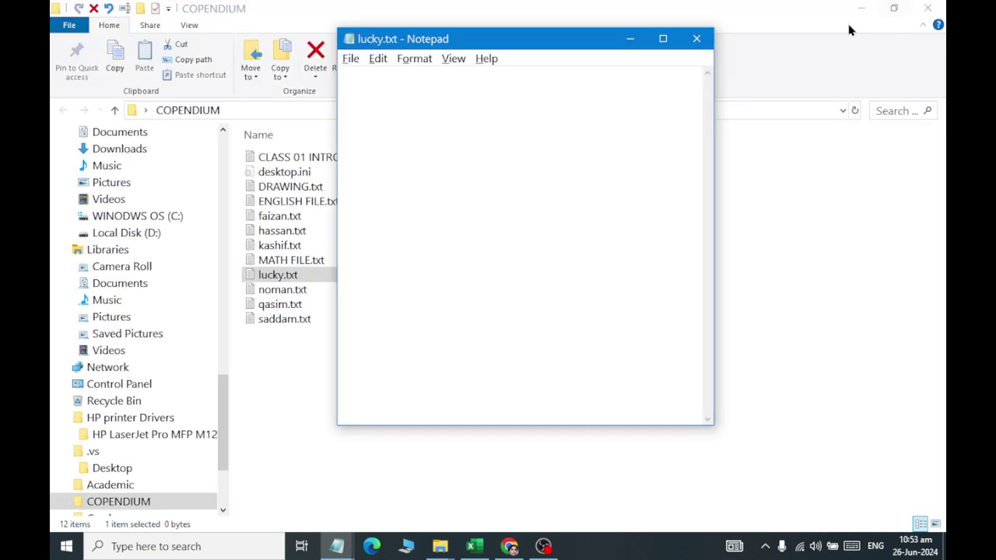
left_click(630, 39)
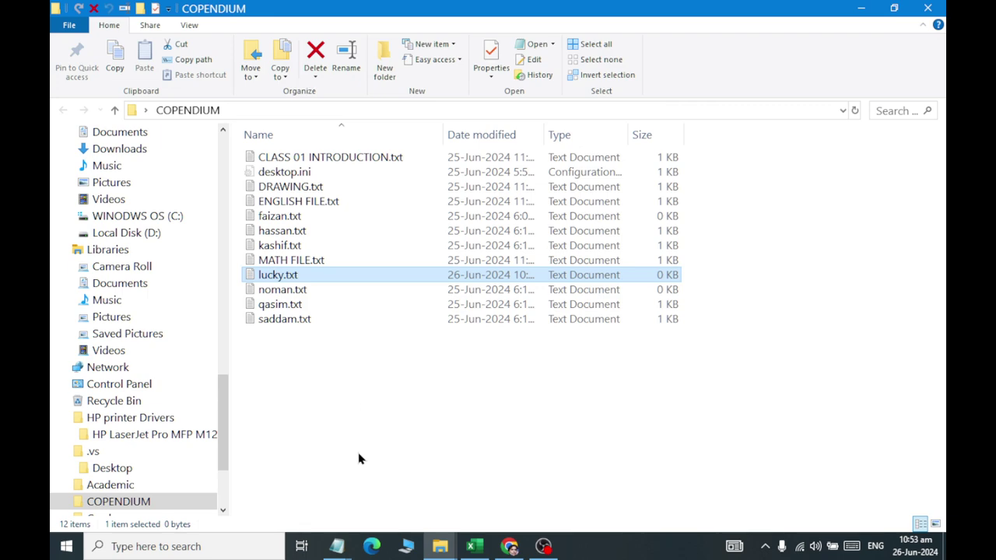
Bring lucky.txt back from the taskbar and close it.
mouse_move(337, 547)
left_click(505, 465)
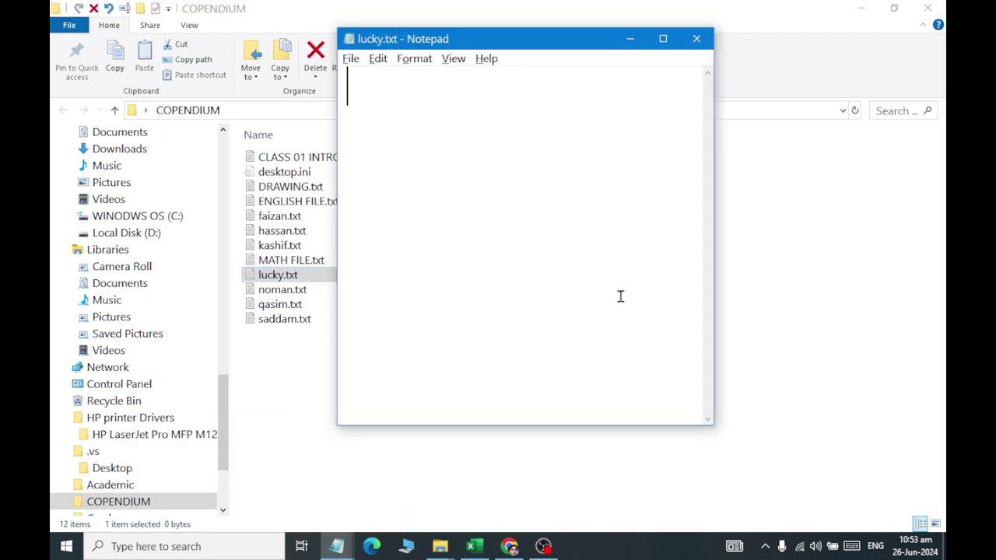
left_click(696, 40)
Add a new text document named Ibrahim.txt in COPENDIUM and open it in Notepad.
right_click(262, 430)
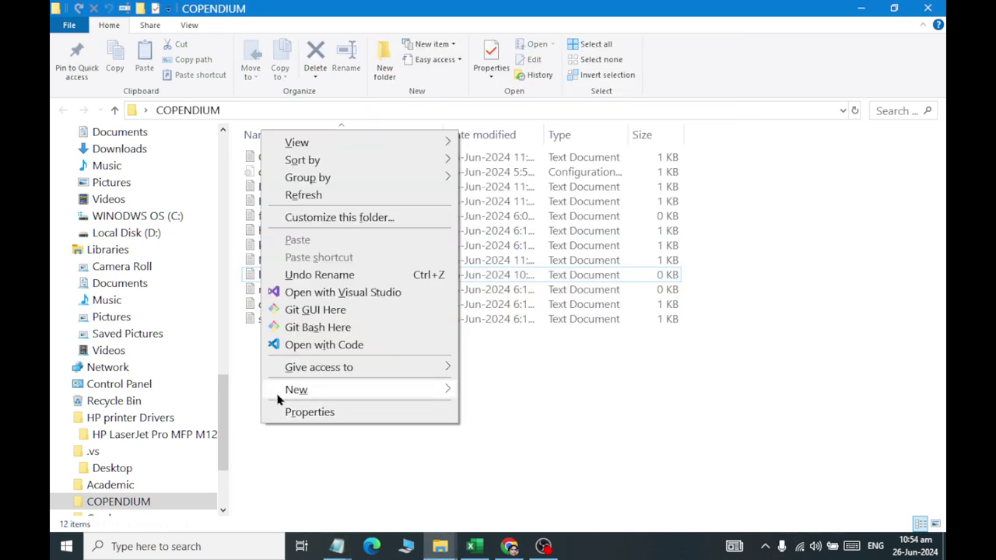
mouse_move(440, 387)
left_click(538, 373)
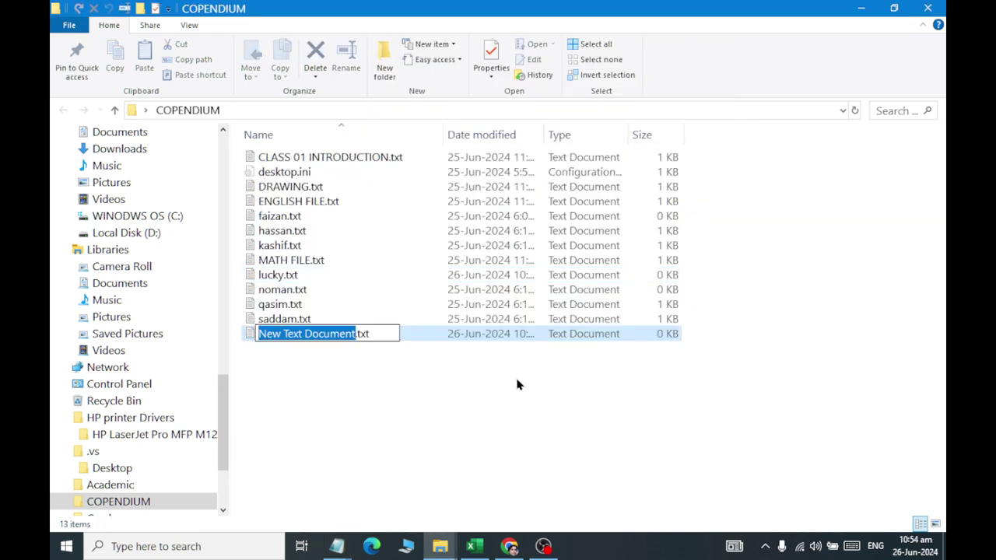
type("Ibrahi")
type("m")
key("Return")
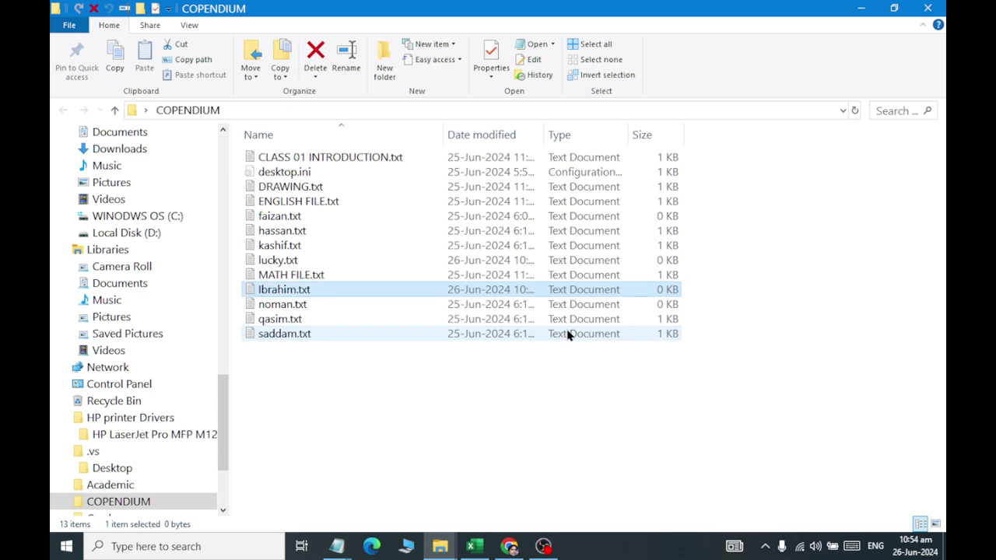
double_click(351, 287)
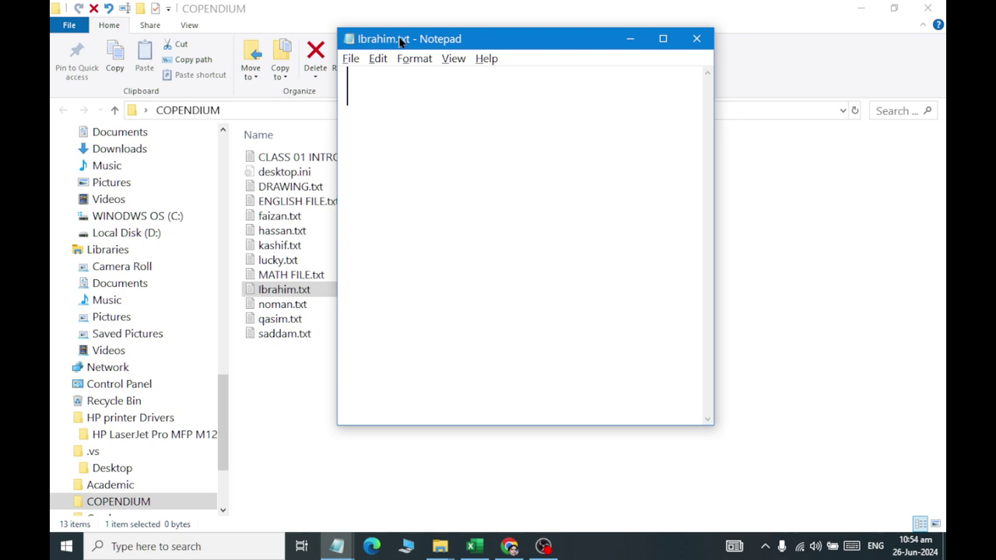
Look through the Edit menu commands without using any.
left_click(350, 59)
mouse_move(380, 60)
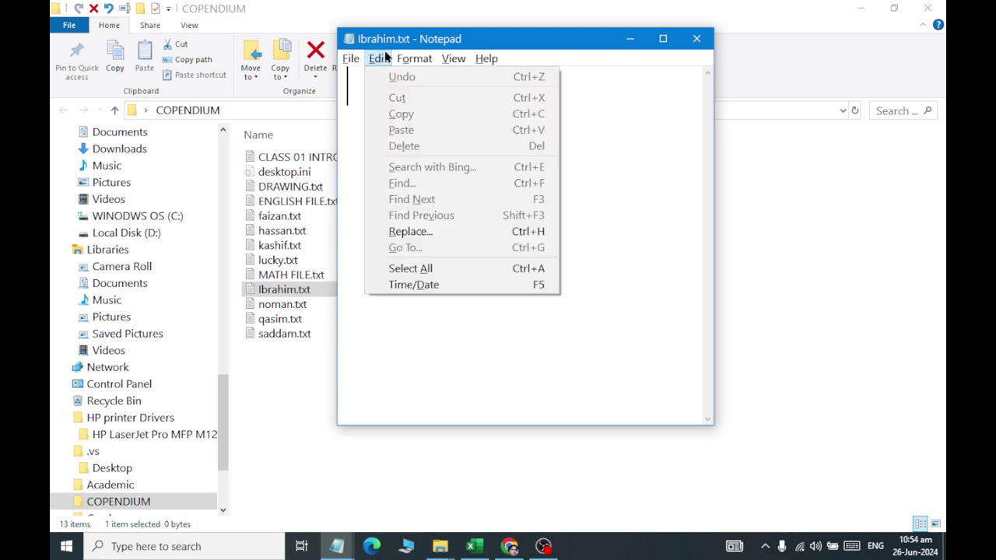
mouse_move(482, 59)
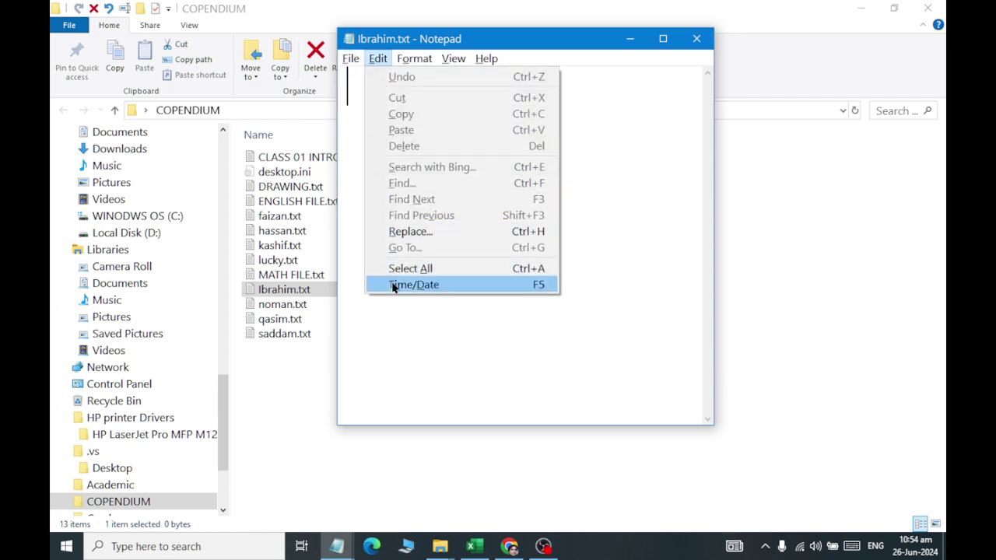
left_click(406, 325)
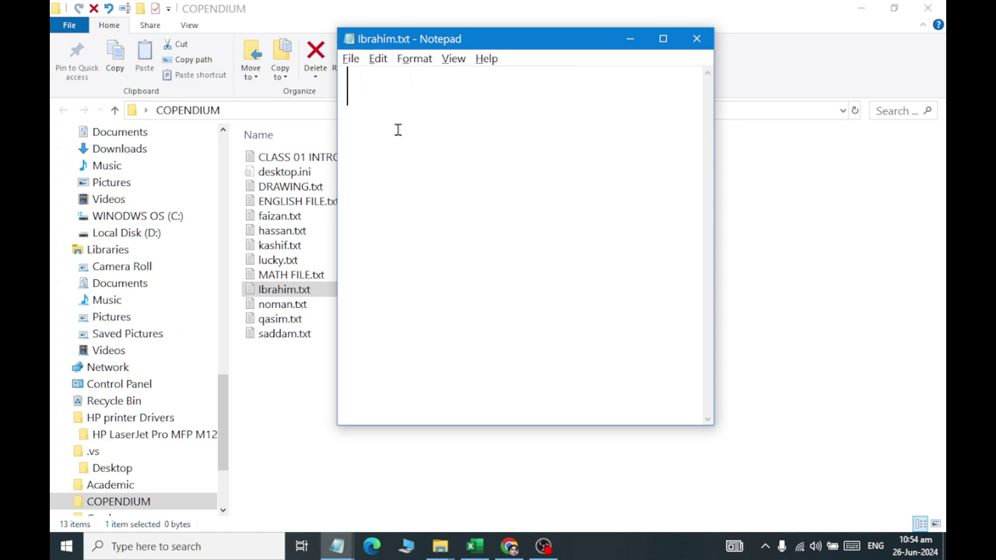
Type a one-line self-introduction greeting into Ibrahim.txt and save it with File > Save.
type("Hello, Im")
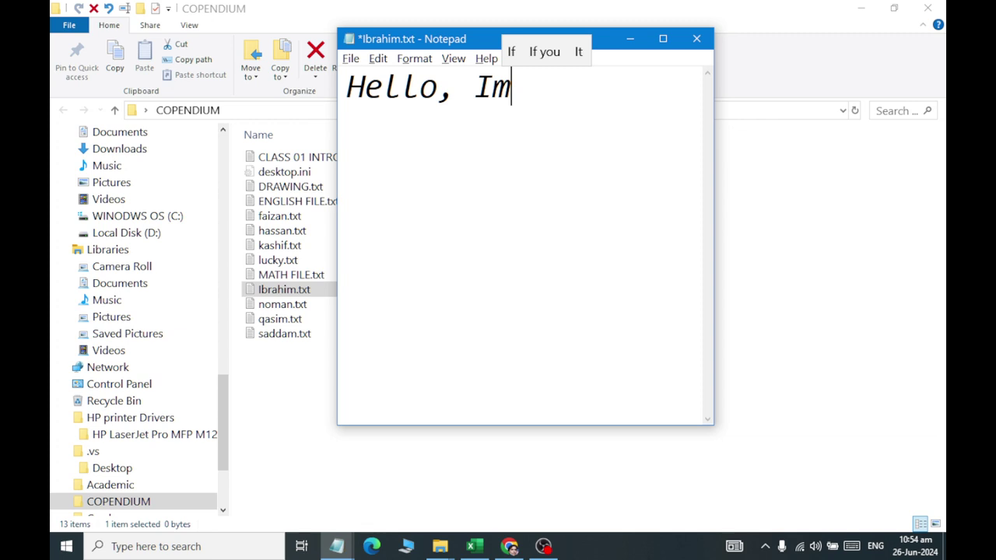
key("BackSpace")
type("m")
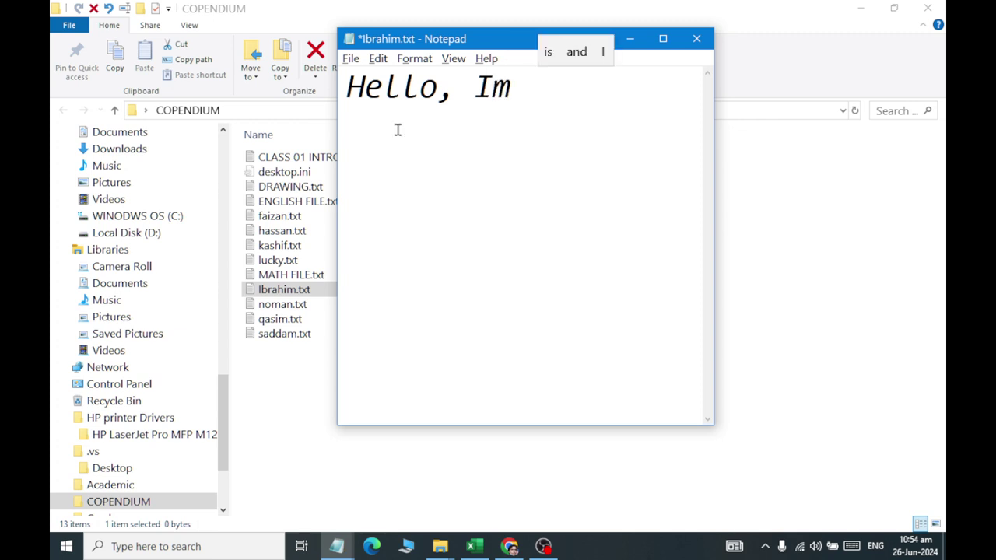
type(" Ibrahim.")
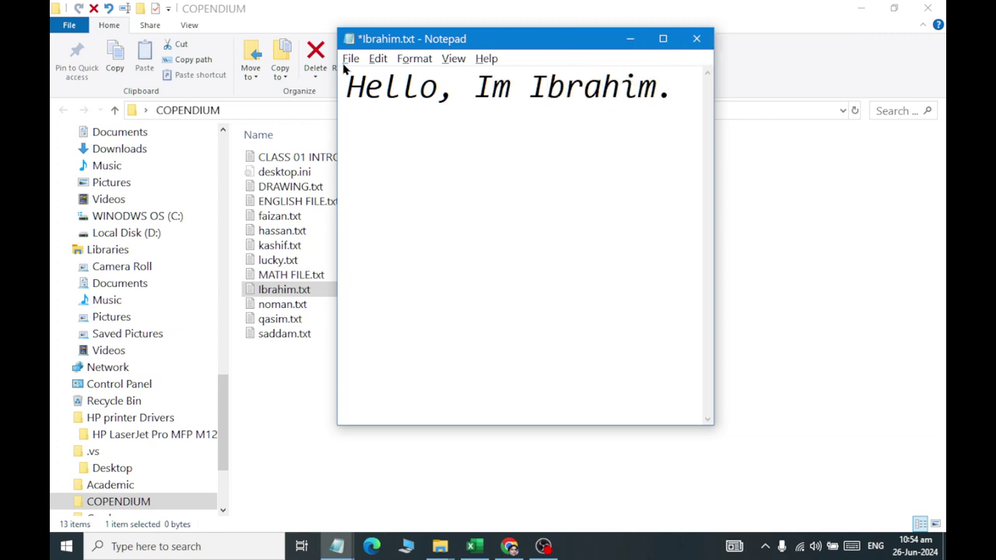
left_click(351, 59)
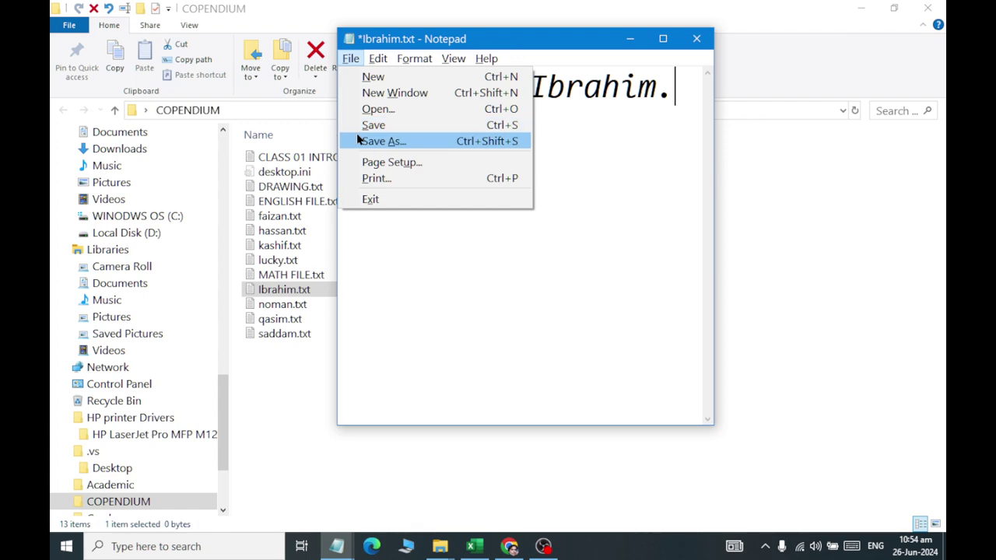
left_click(372, 274)
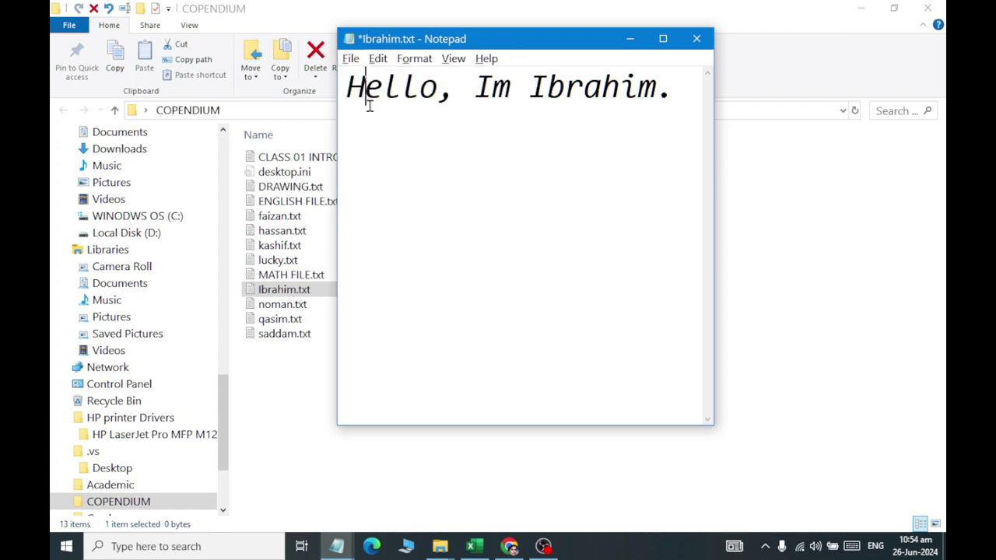
left_click(350, 59)
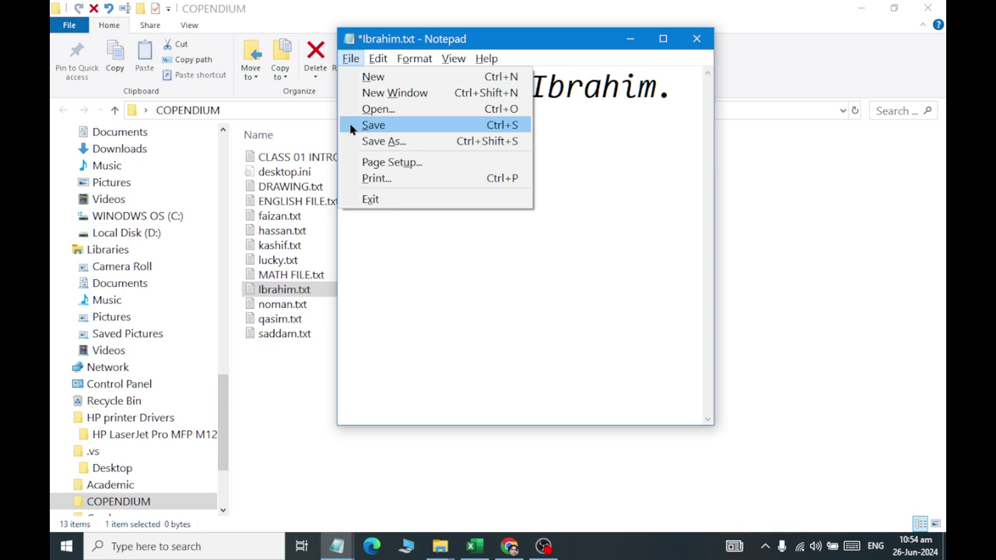
left_click(373, 126)
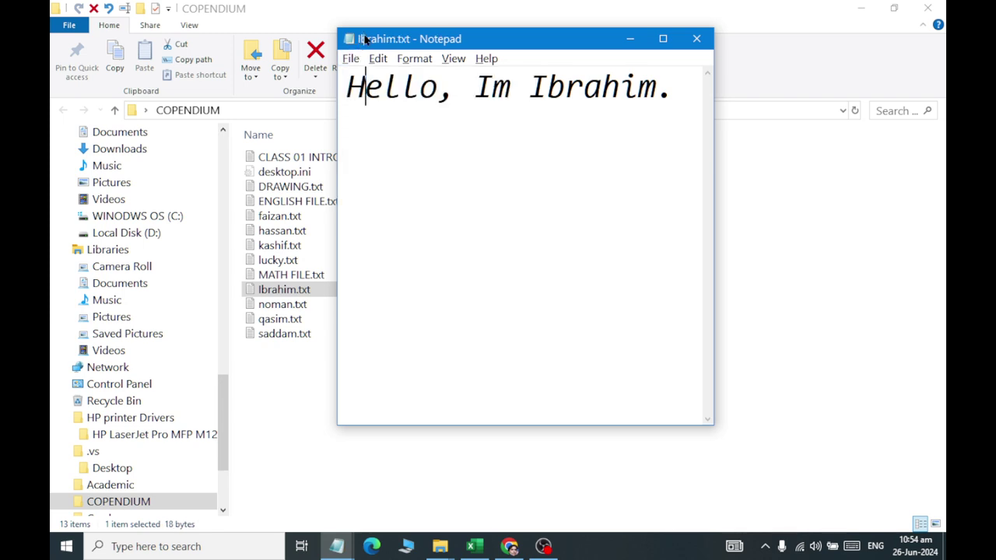
key("super")
Turn on the Windows screen magnifier.
type("mag")
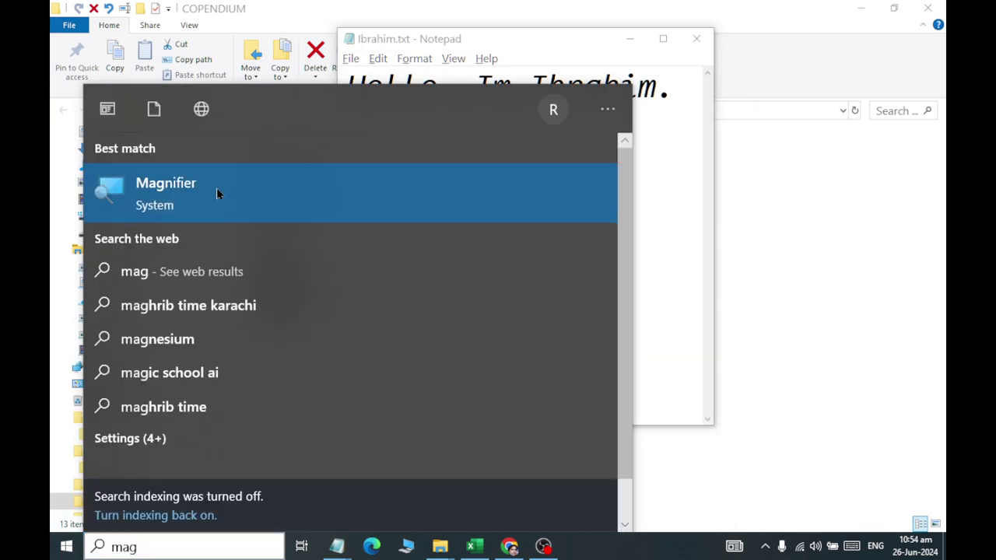
key("Escape")
key("super+plus")
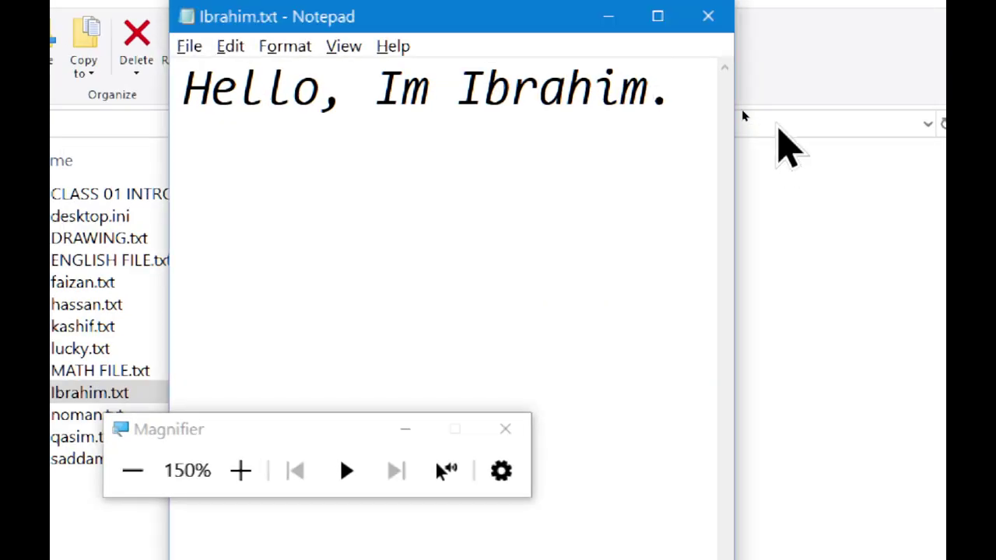
Add a second line stating the father's name, save Ibrahim.txt, and close it.
key("Return")
type("my ")
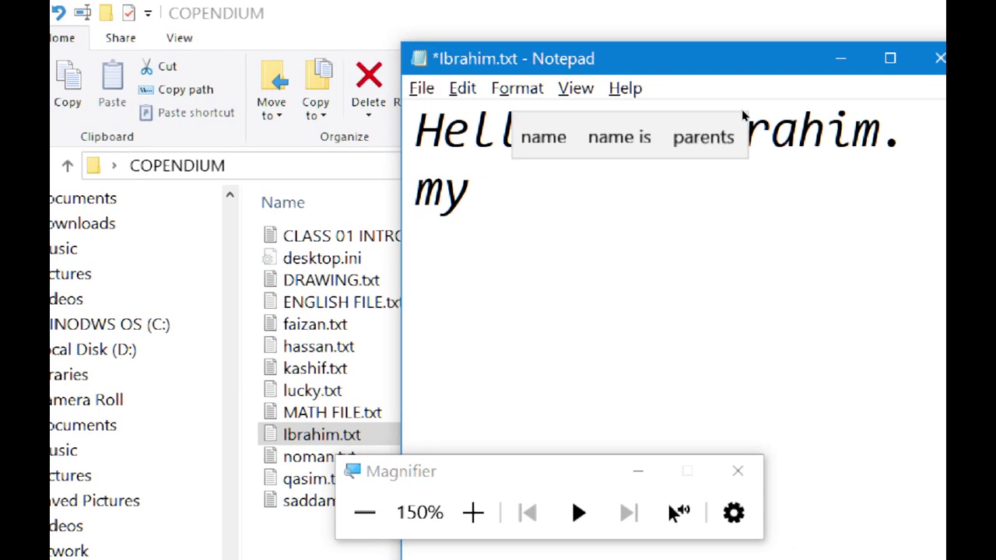
type("father's name is")
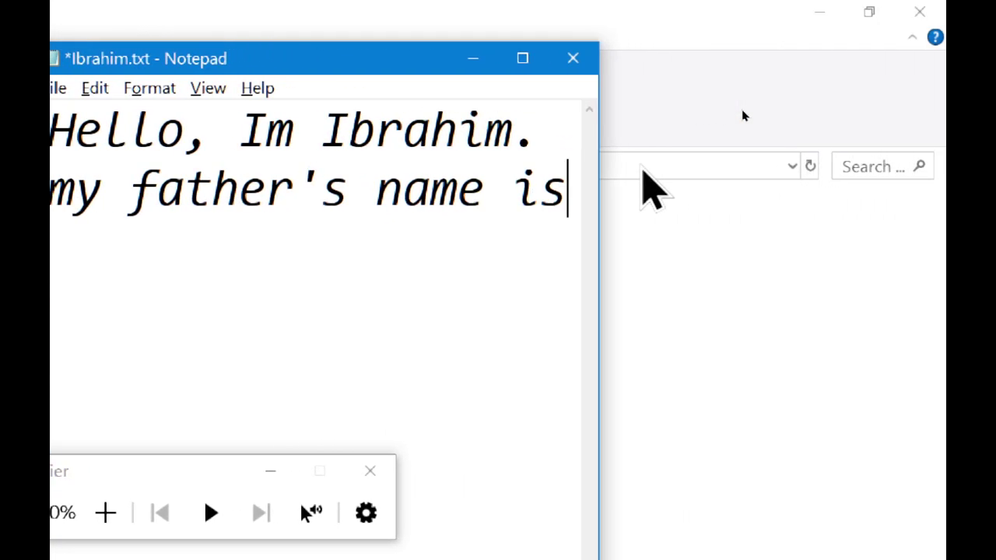
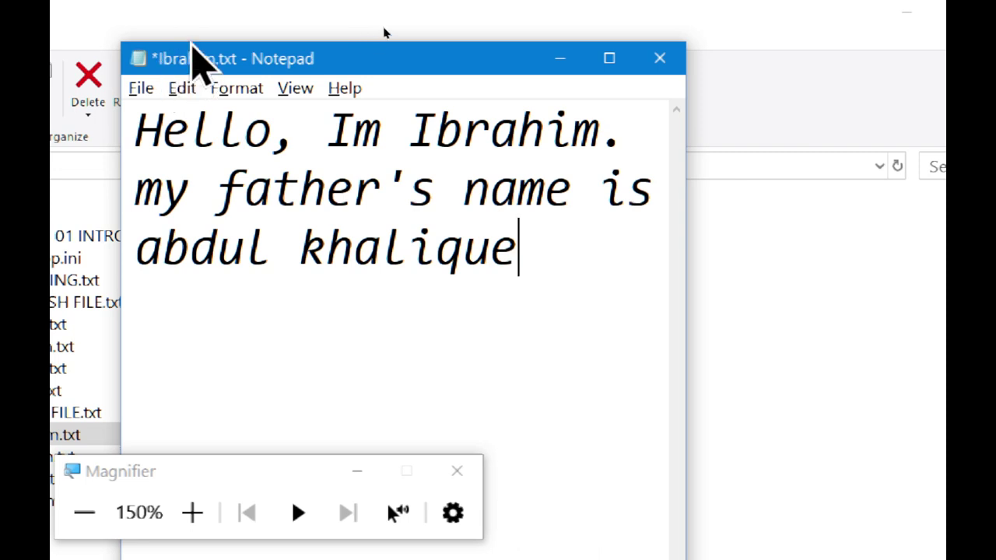
left_click(141, 88)
left_click(160, 189)
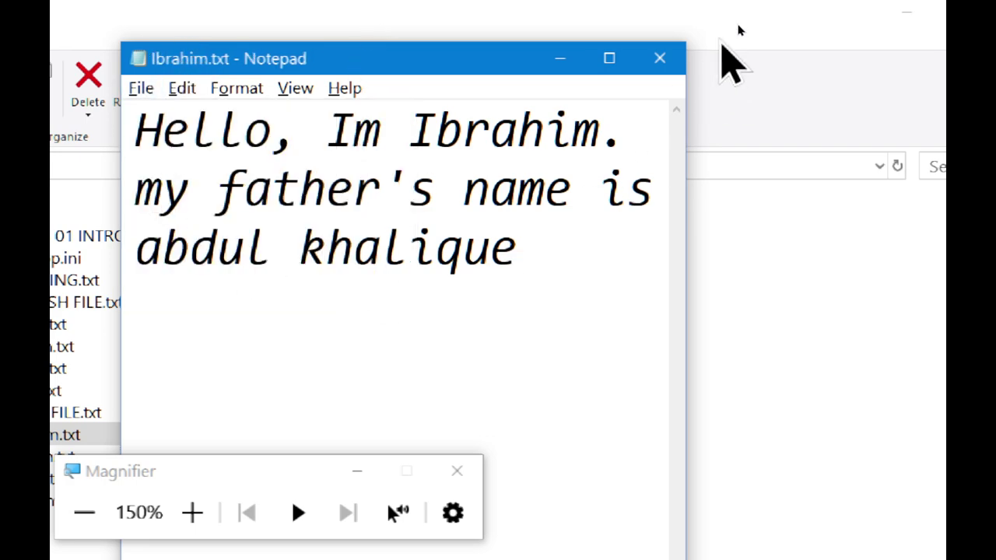
left_click(660, 59)
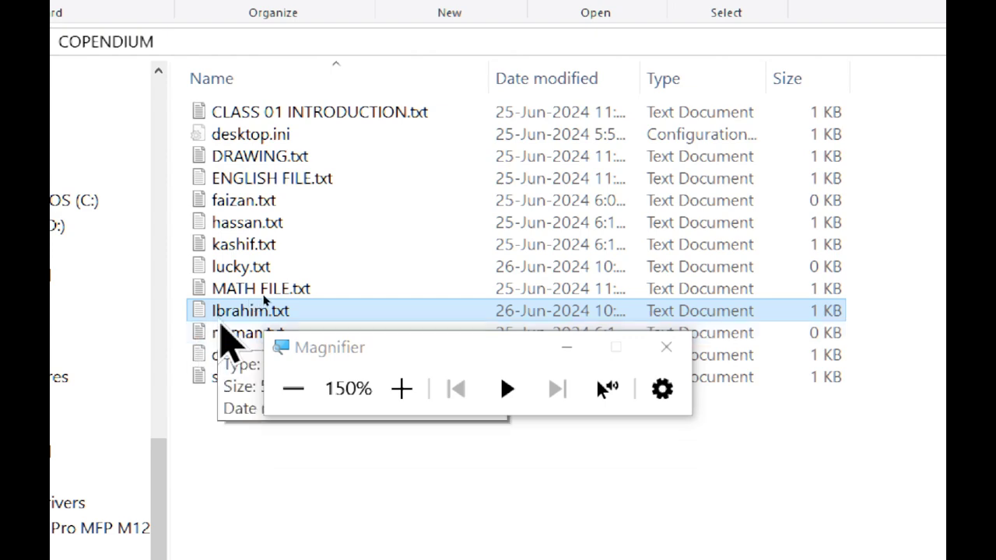
Glance at Ibrahim.txt, then open lucky.txt in Notepad.
double_click(225, 315)
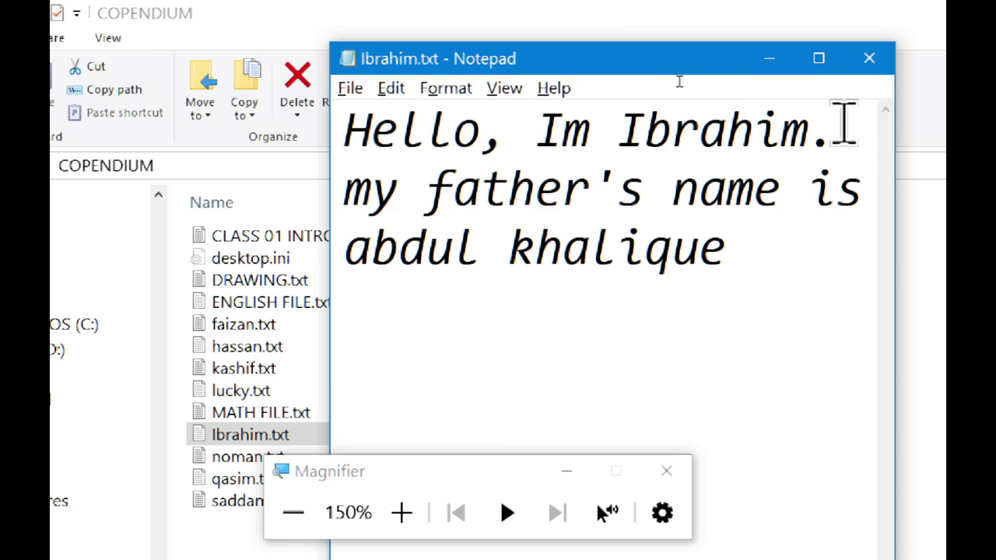
left_click(881, 59)
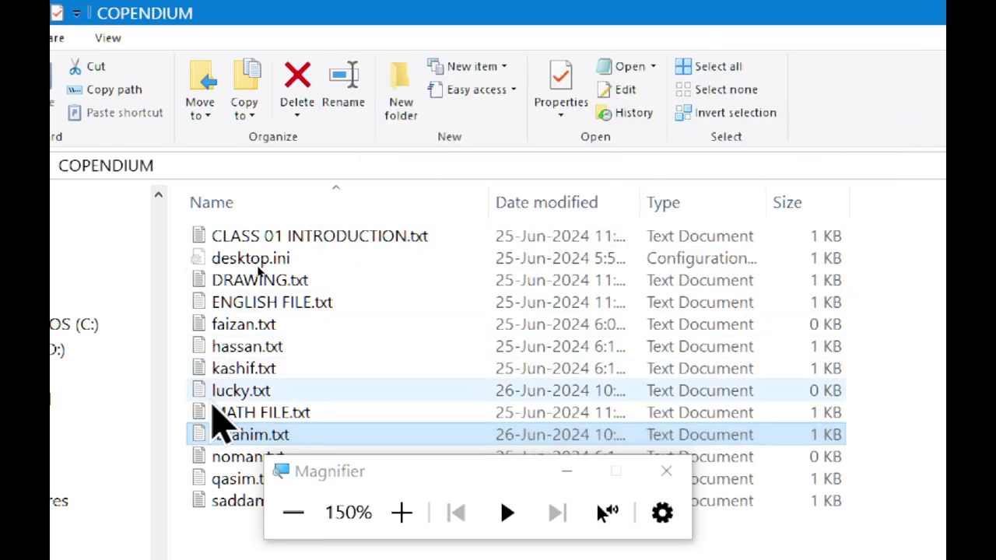
double_click(220, 395)
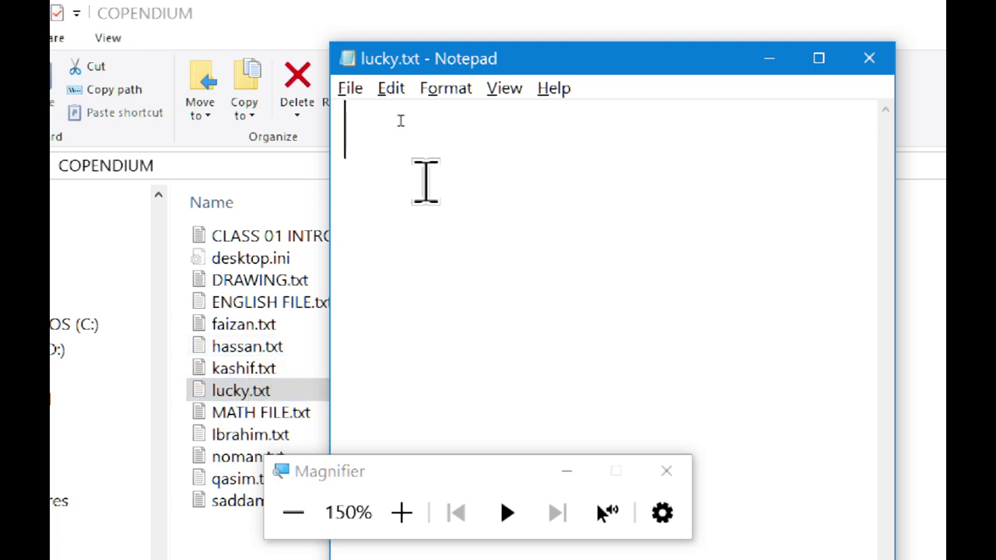
Type a greeting and a line about learning the winodws 10 operating system, fixing typos.
type("hello,")
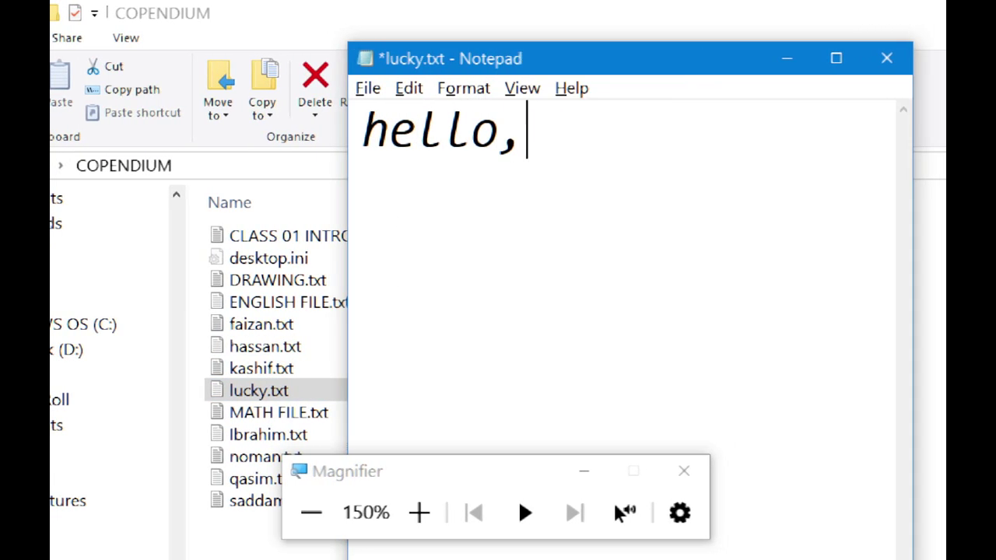
type(" i am lucky")
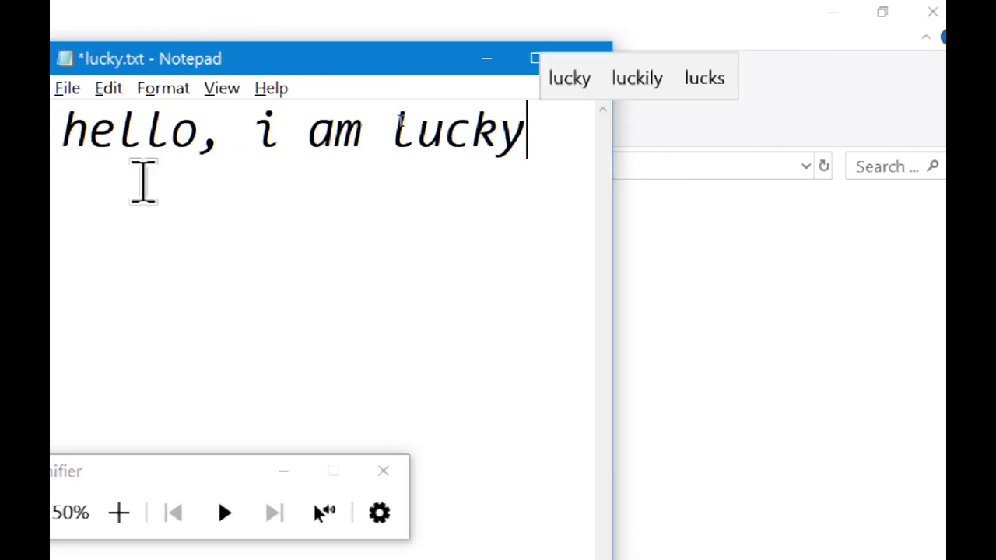
key("Return")
type("and i am learning")
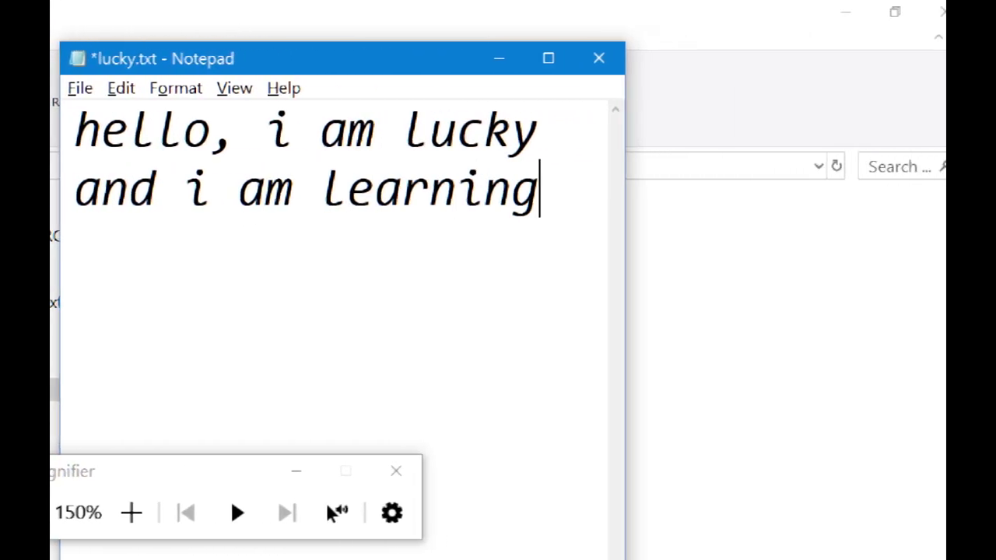
type(" computer ")
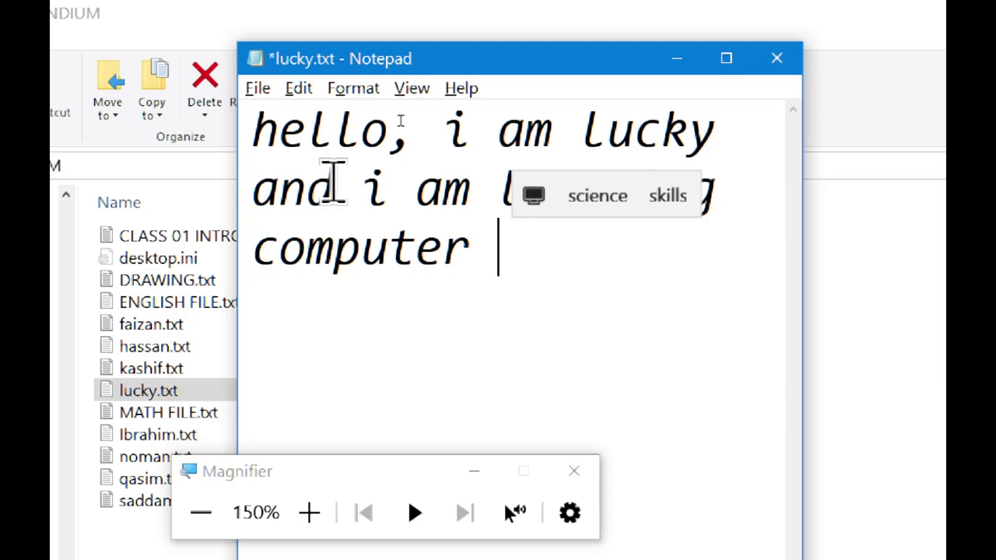
type("e")
key("BackSpace")
key("BackSpace")
key("BackSpace")
key("BackSpace")
key("BackSpace")
key("BackSpace")
key("BackSpace")
key("BackSpace")
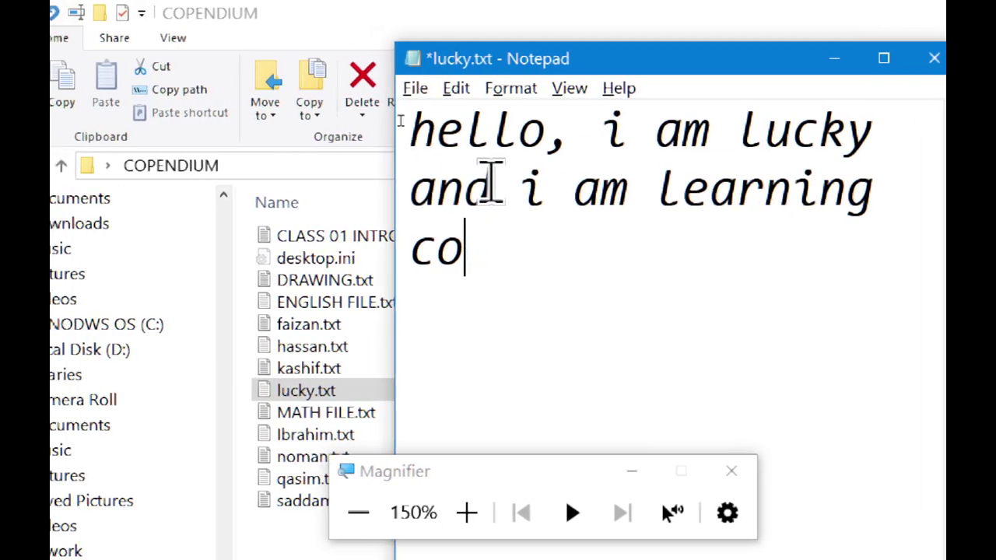
key("BackSpace")
key("BackSpace")
type("winodwos ")
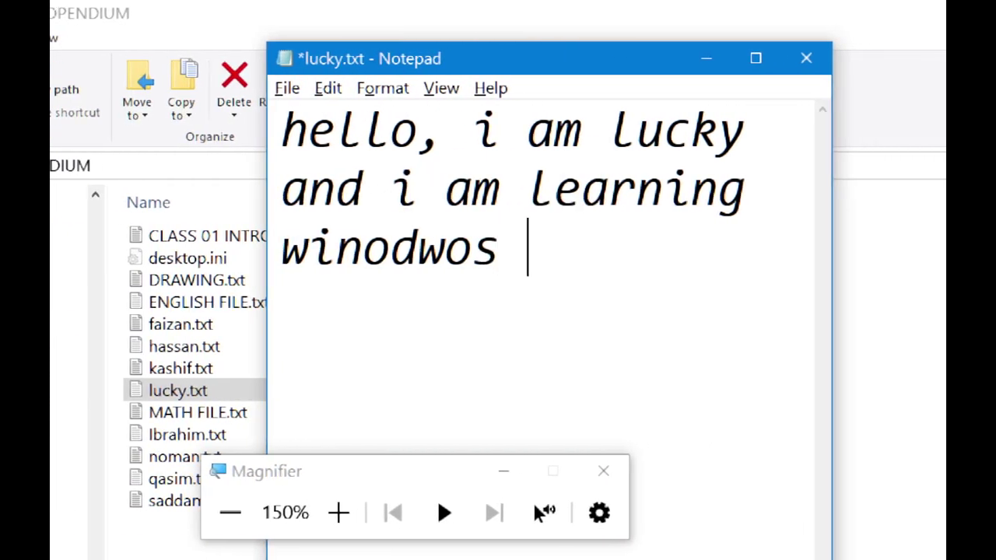
type("10")
key("BackSpace")
key("BackSpace")
key("BackSpace")
key("BackSpace")
key("BackSpace")
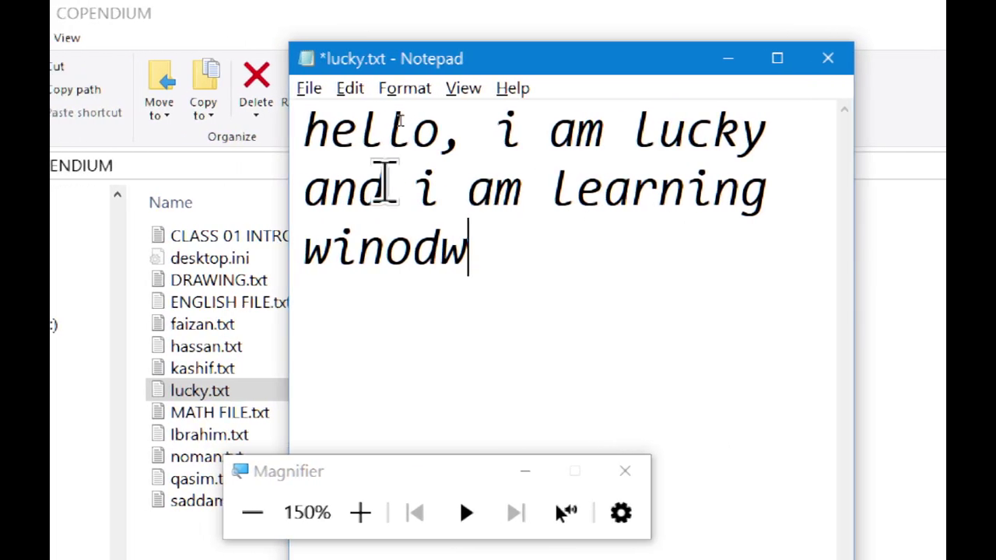
type("s 20")
key("BackSpace")
key("BackSpace")
type("1")
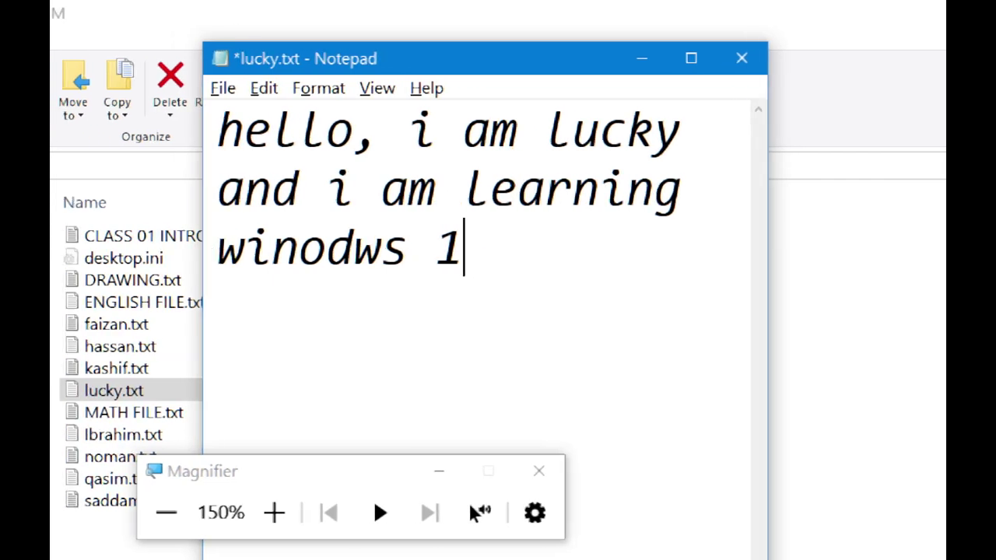
type("0 operating sysyem")
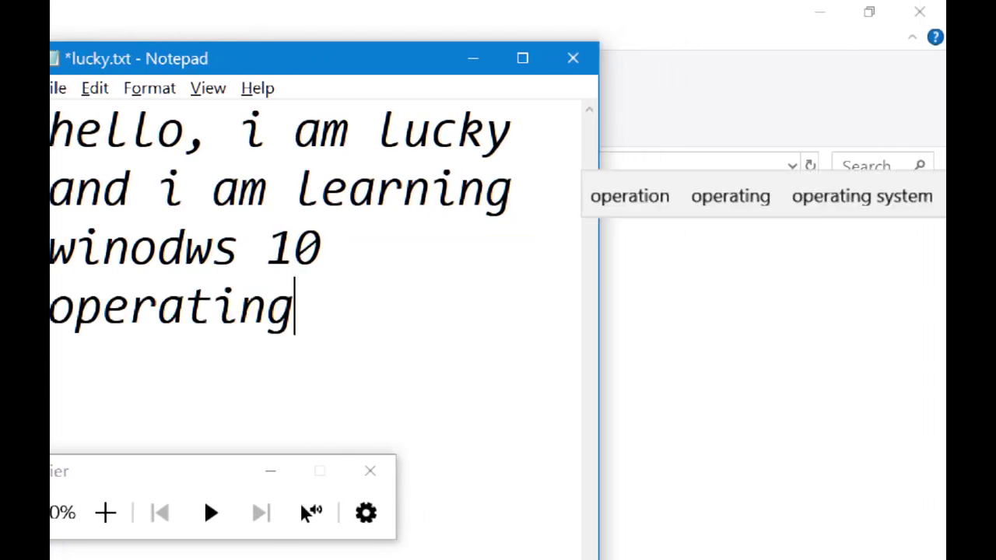
key("BackSpace")
key("BackSpace")
key("BackSpace")
type("tem")
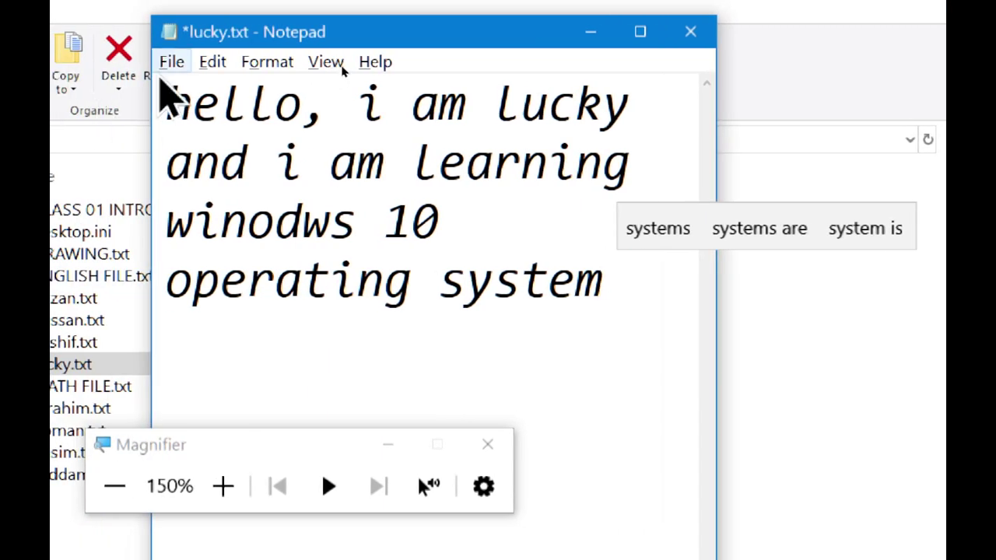
left_click(169, 64)
left_click(176, 161)
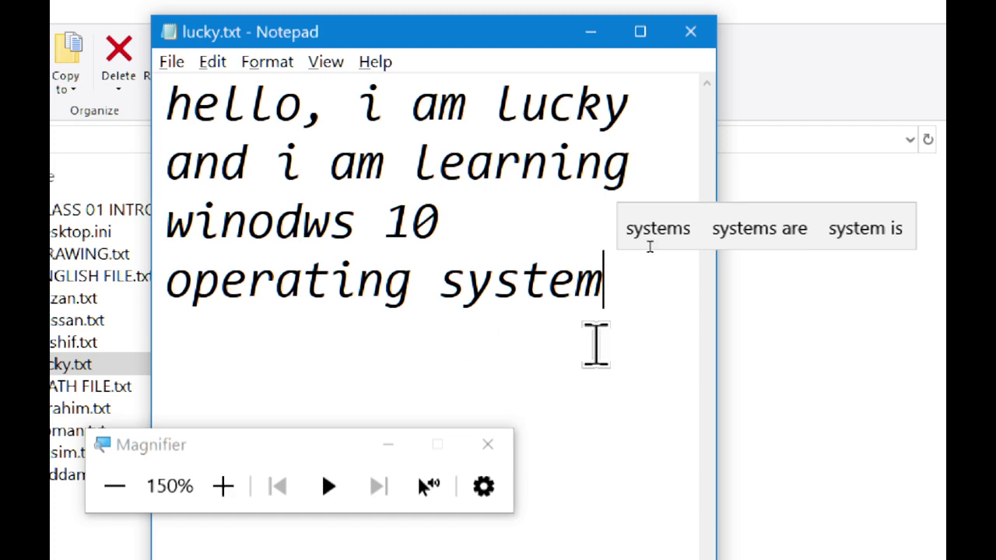
type(".")
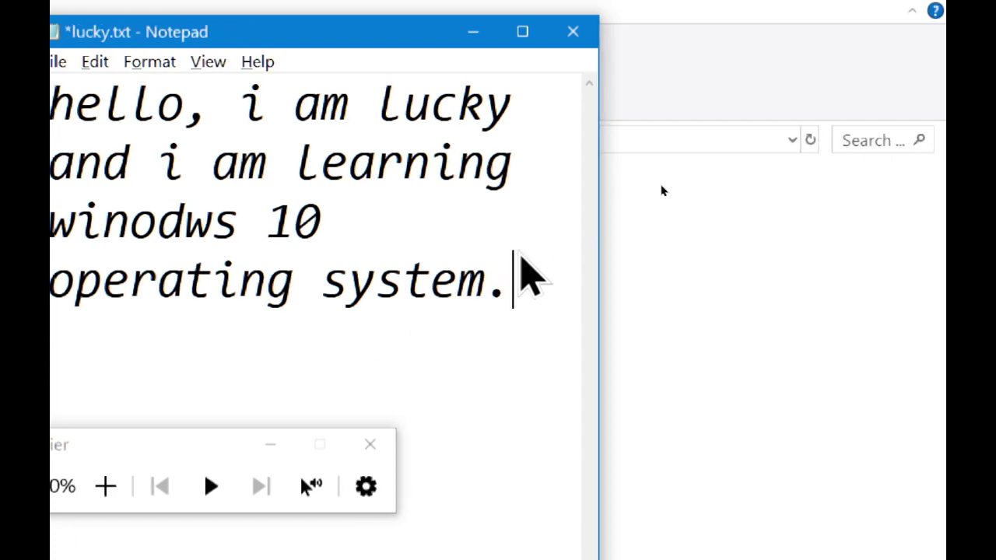
key("Return")
type("1231232132")
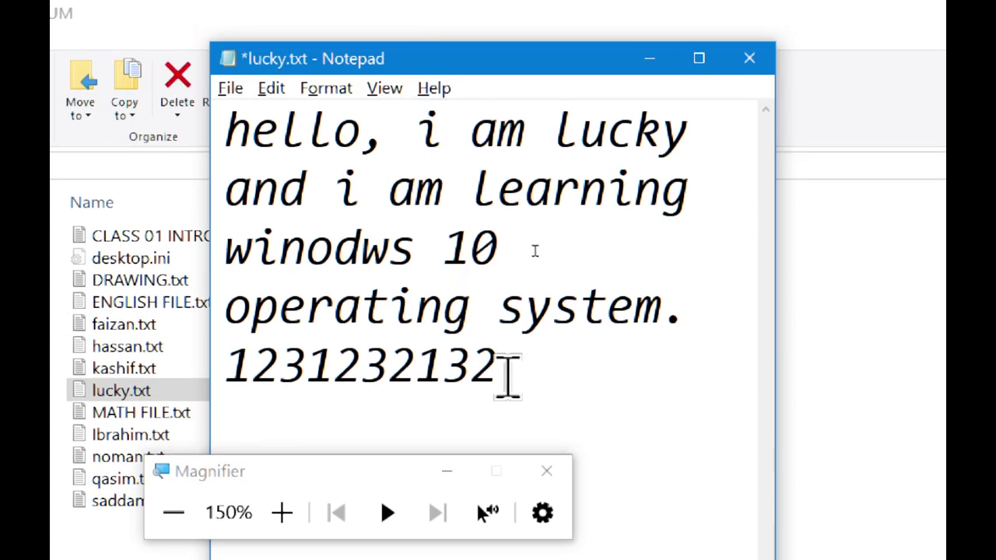
left_click(229, 88)
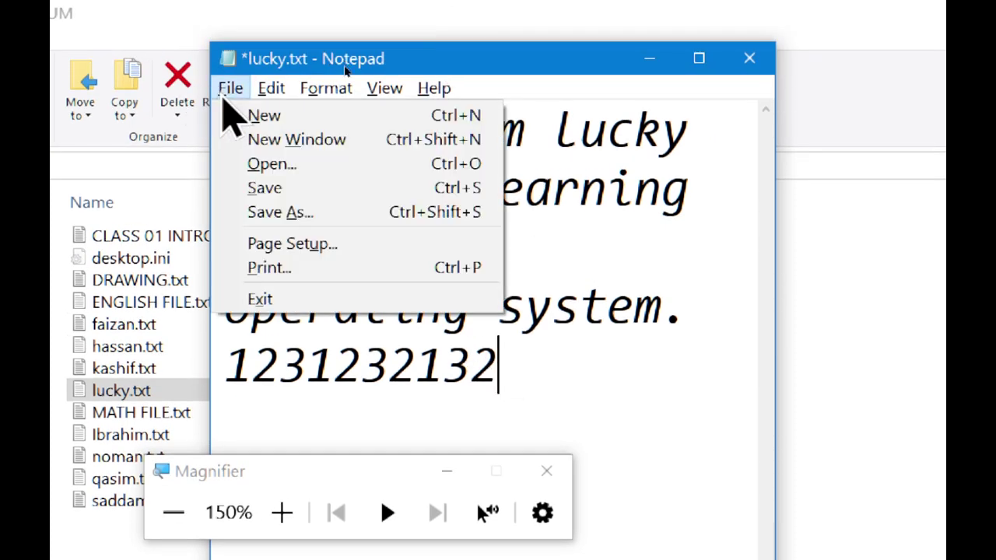
Save lucky.txt with the digits line, close it, and reopen it from COPENDIUM.
left_click(234, 188)
left_click(750, 59)
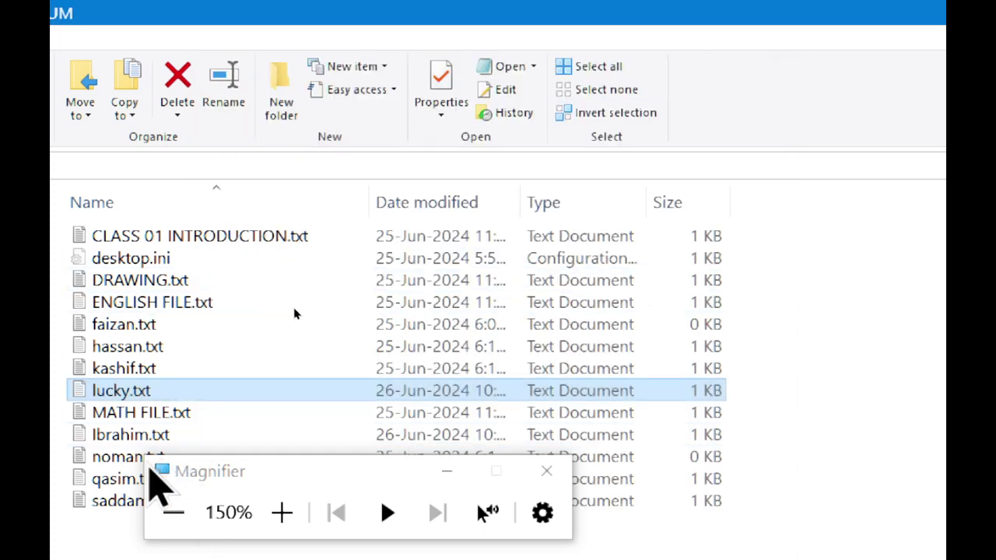
key("alt+F4")
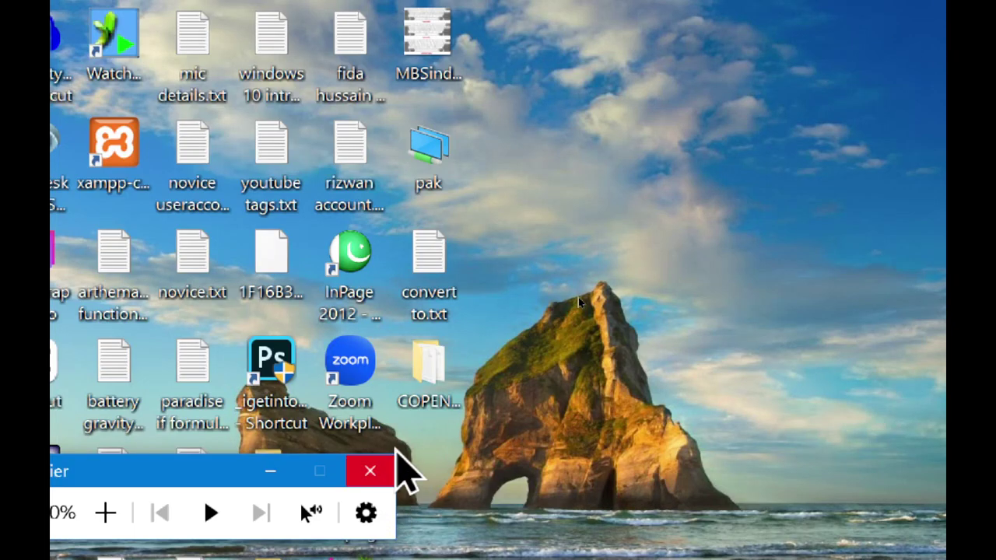
double_click(428, 400)
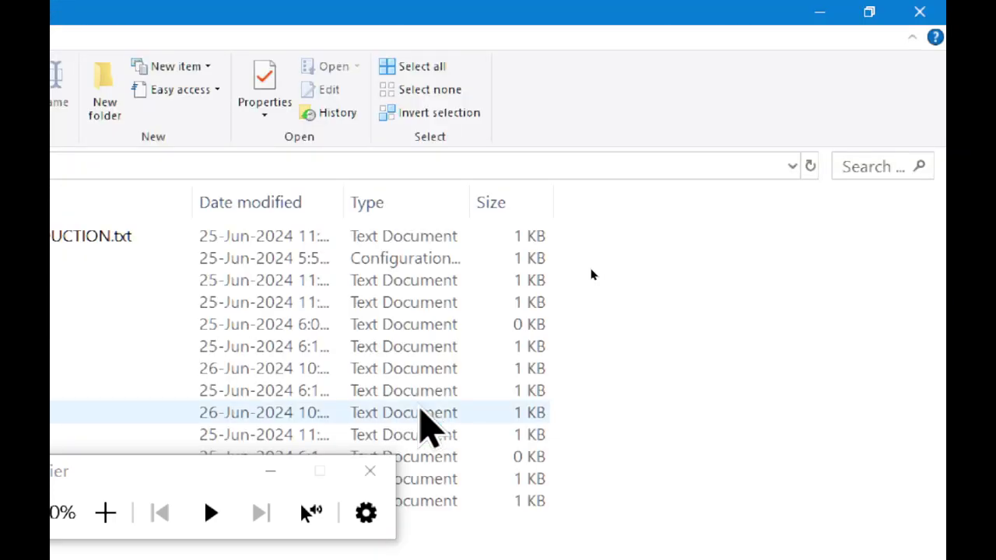
double_click(195, 415)
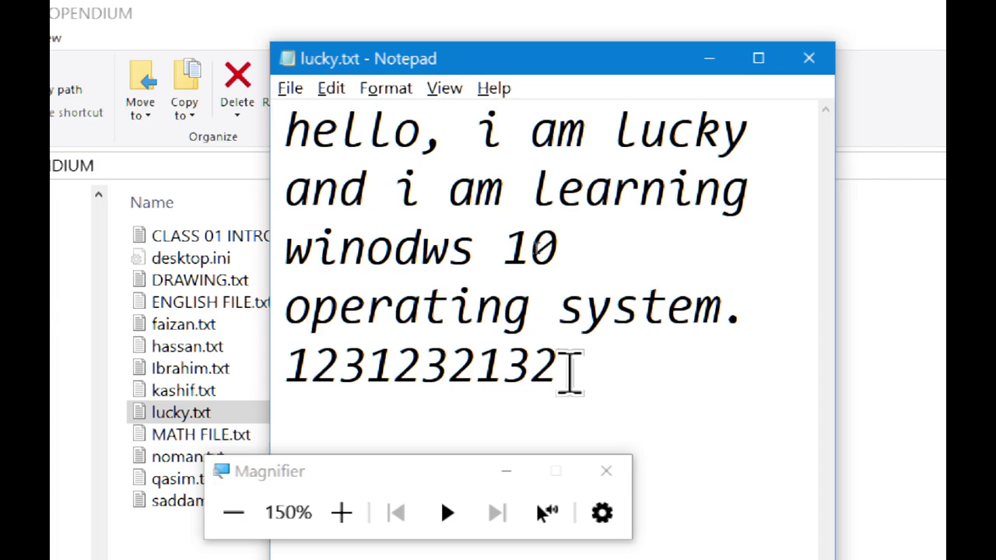
key("BackSpace")
key("BackSpace")
key("BackSpace")
key("BackSpace")
key("BackSpace")
key("BackSpace")
key("BackSpace")
key("BackSpace")
key("BackSpace")
key("BackSpace")
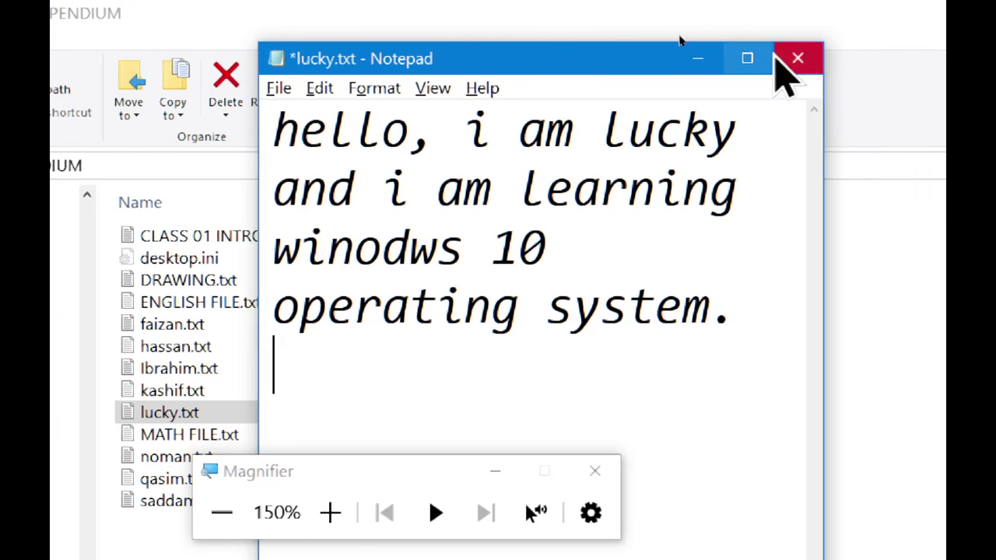
left_click(276, 90)
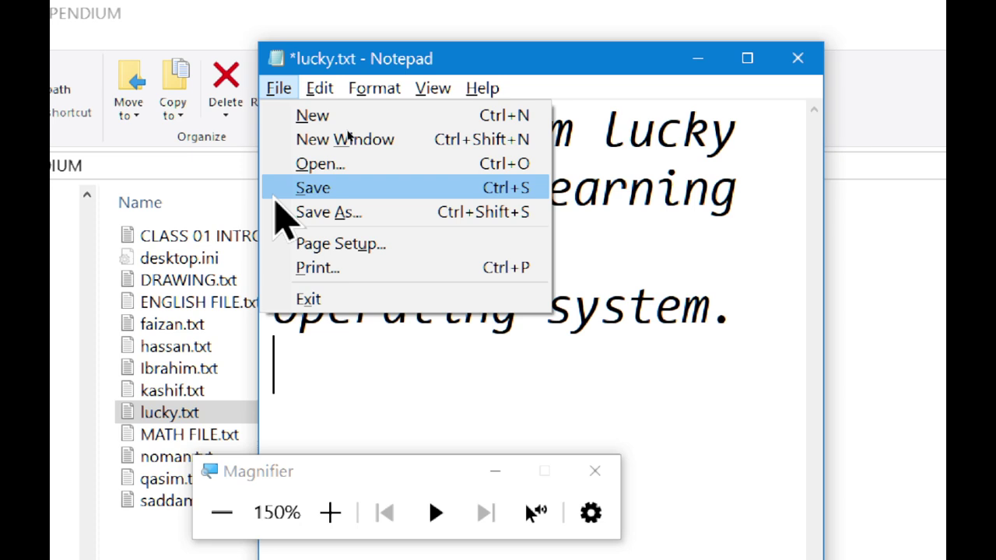
left_click(275, 196)
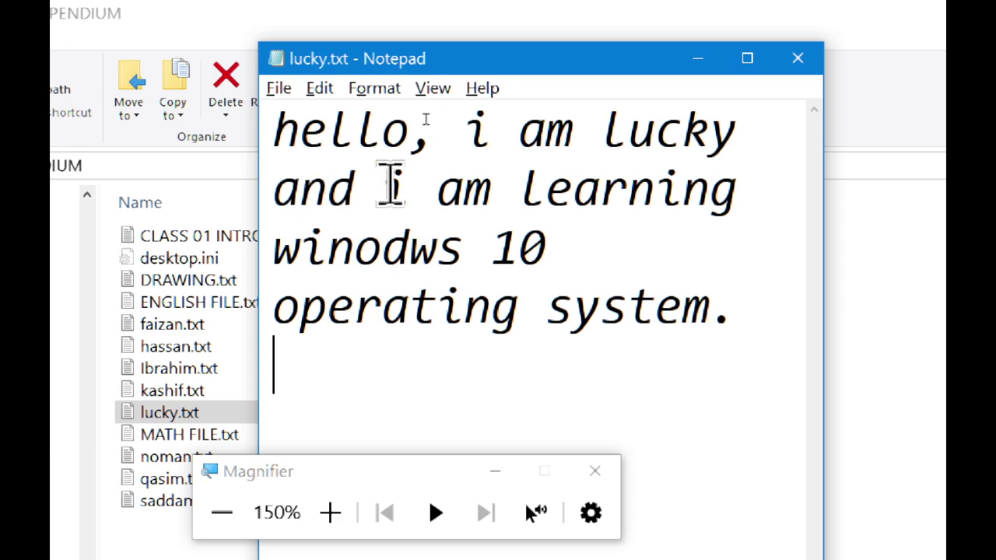
left_click(809, 63)
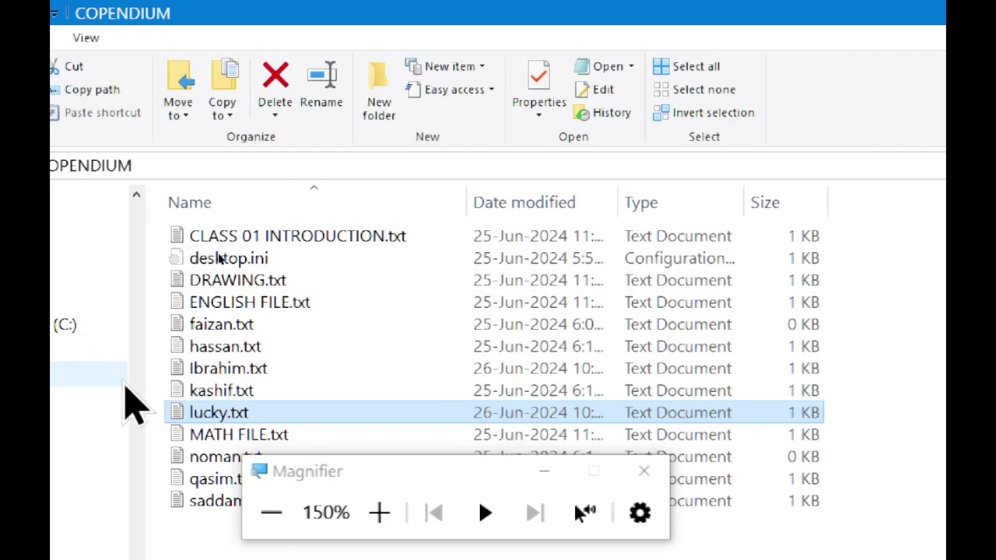
Open Ibrahim.txt and use File > Save As to save its text as mohit.txt.
double_click(178, 369)
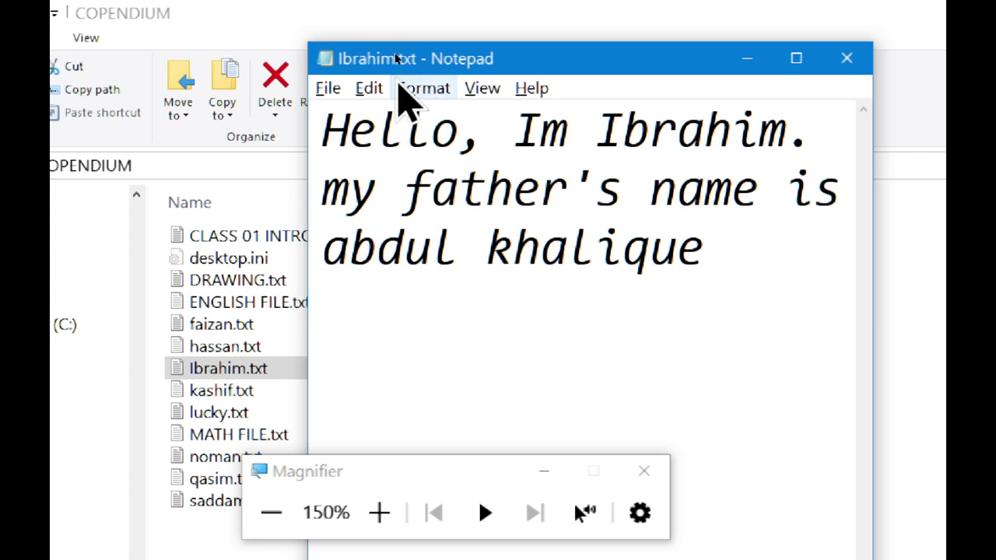
left_click(328, 88)
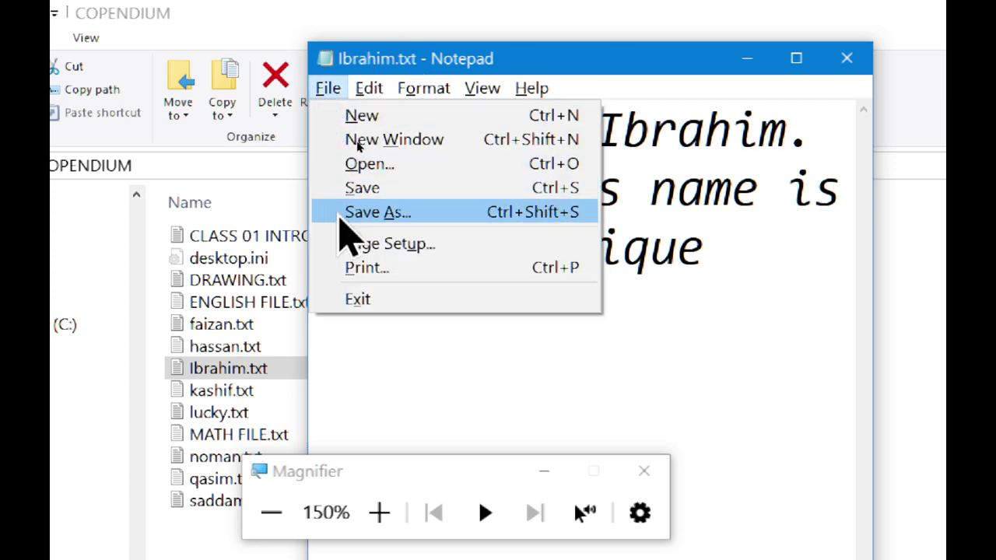
left_click(343, 217)
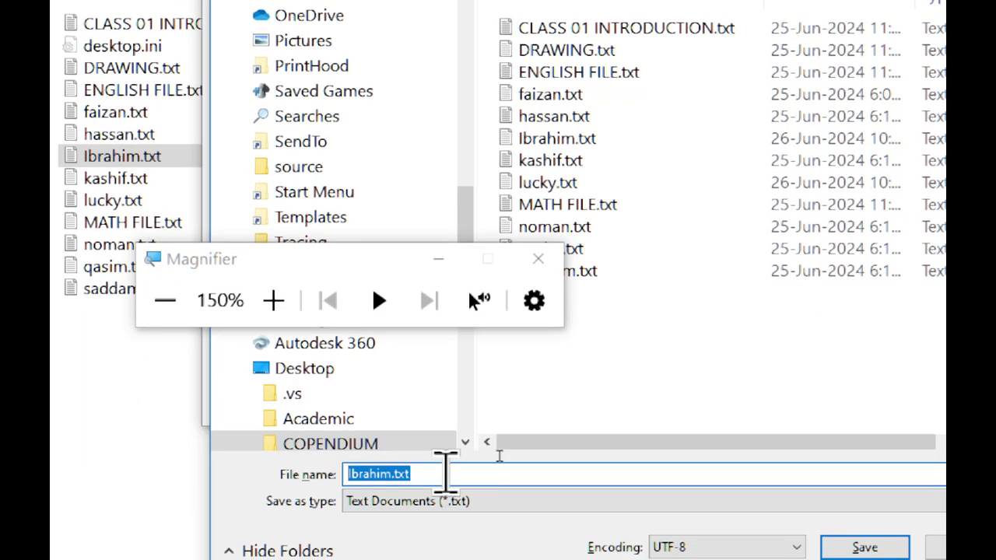
type("mohit")
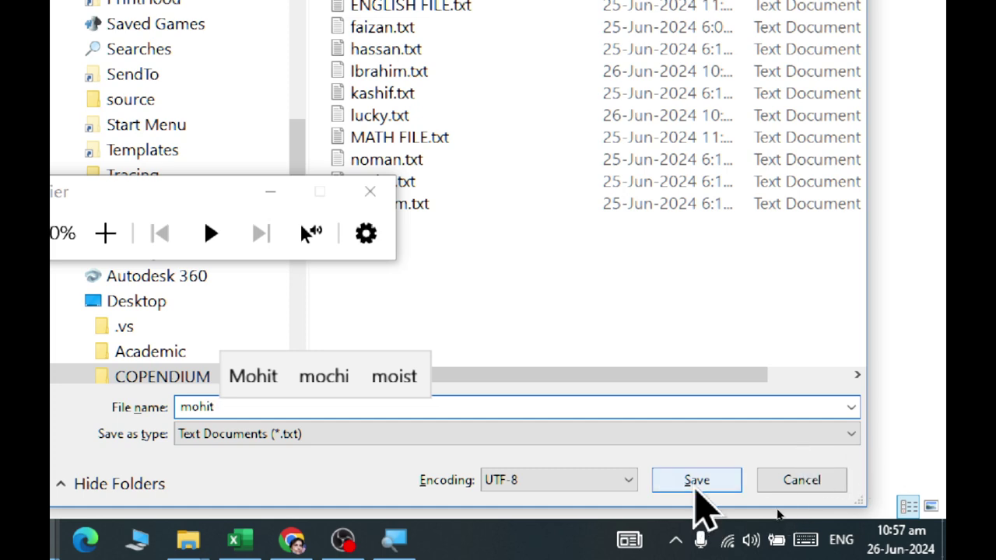
left_click(697, 482)
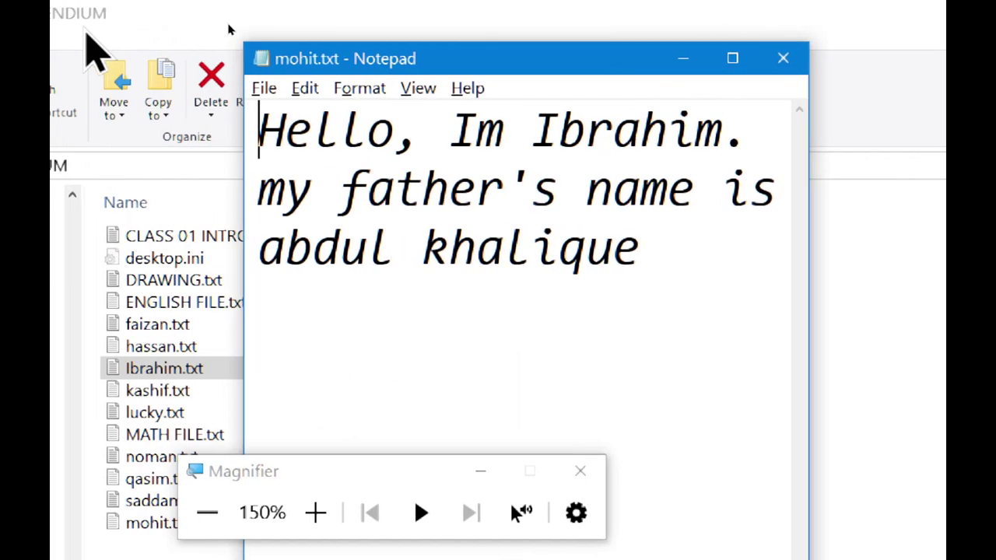
Close mohit.txt and reopen it from the COPENDIUM folder.
left_click(788, 60)
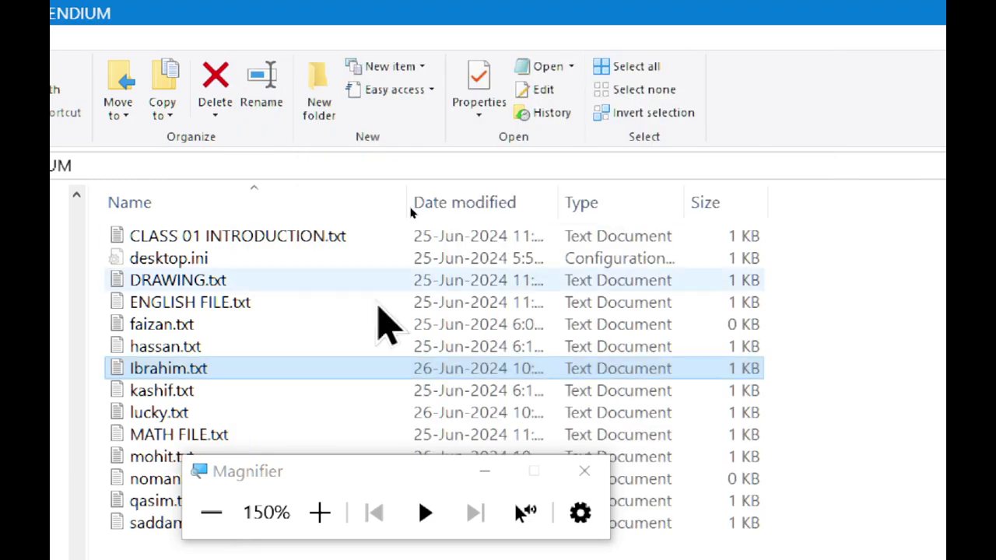
left_click(151, 459)
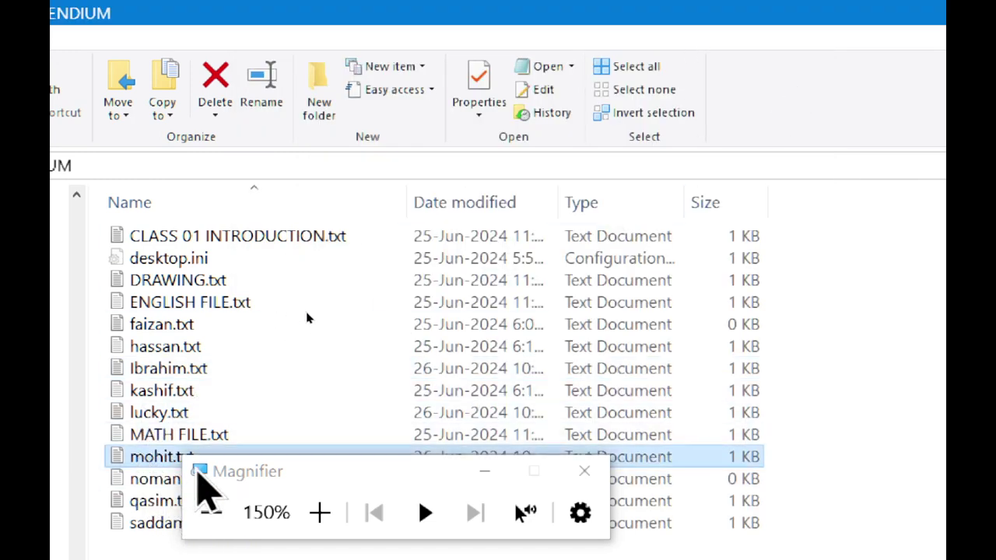
left_click(485, 471)
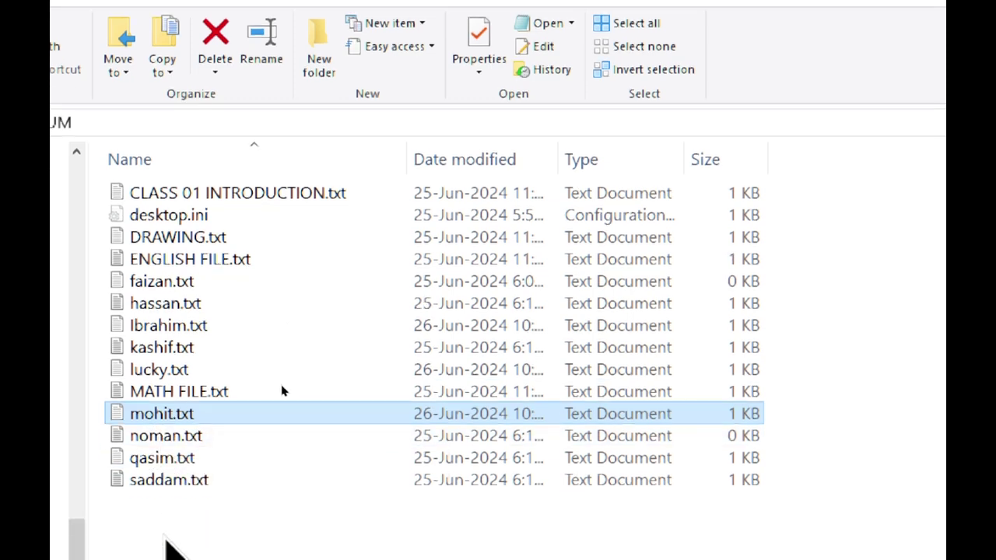
double_click(183, 413)
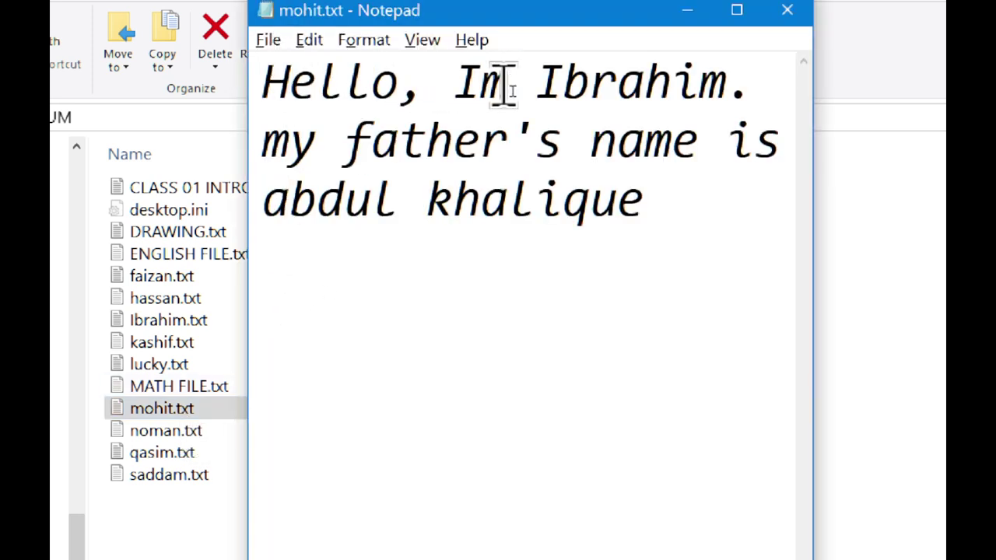
Replace the introduced name and the father's name in mohit.txt, save, and close it.
double_click(678, 85)
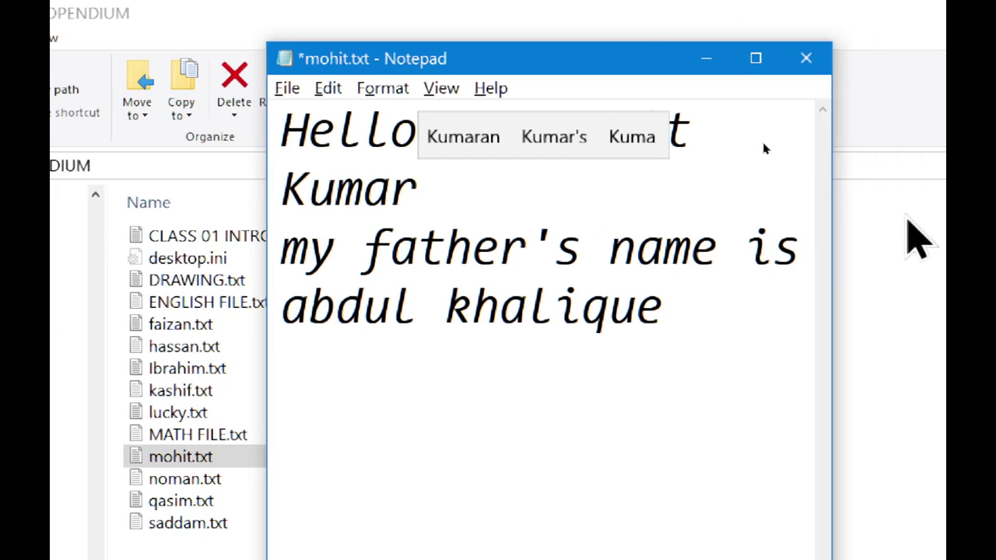
left_click_drag(373, 307, 848, 298)
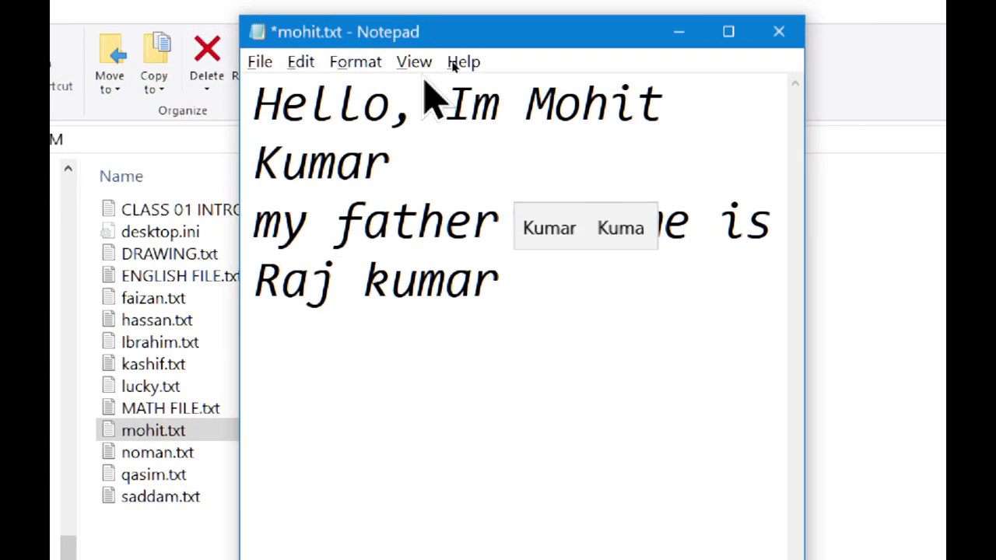
left_click(261, 64)
left_click(270, 165)
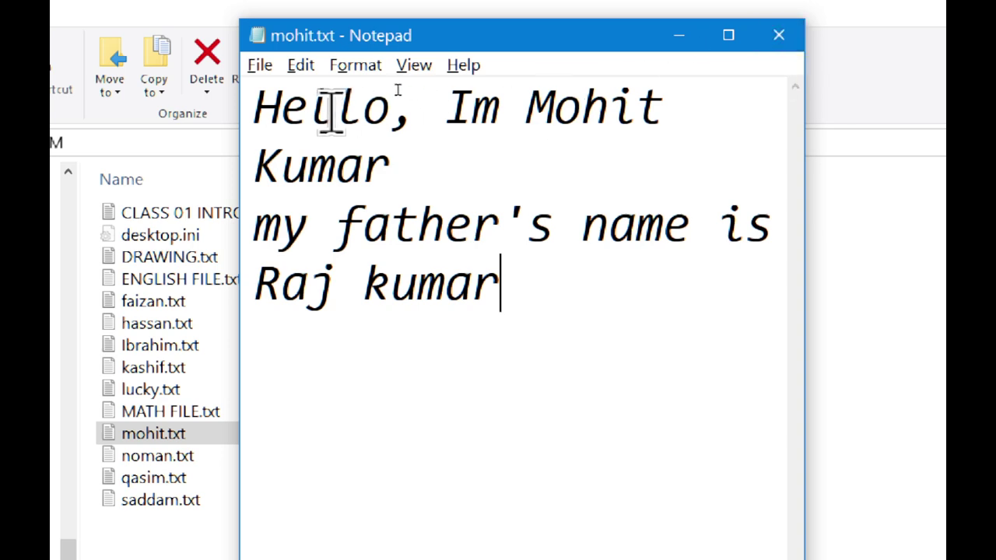
left_click(779, 35)
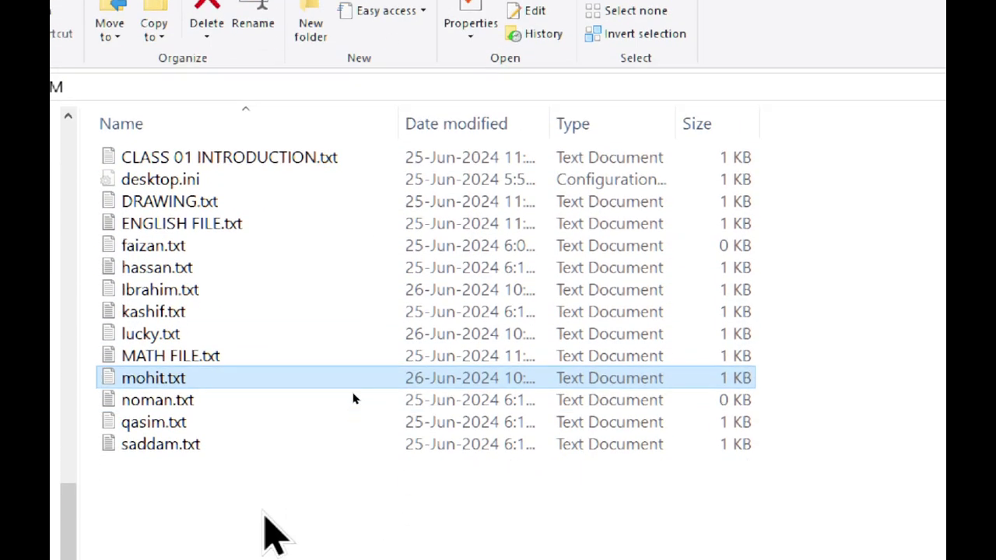
Dismiss the folder context menu and search Windows for 'notepad'.
right_click(263, 309)
mouse_move(418, 463)
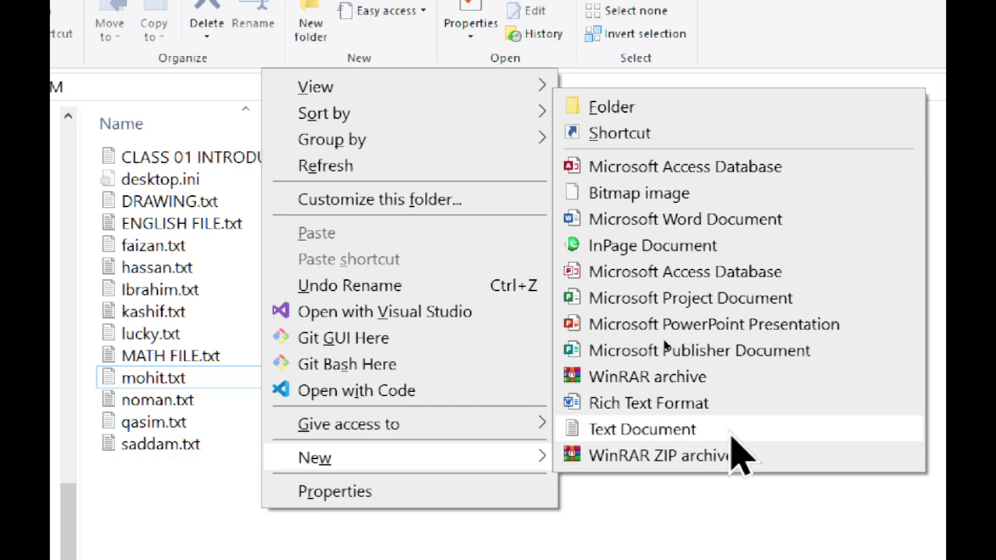
key("Escape")
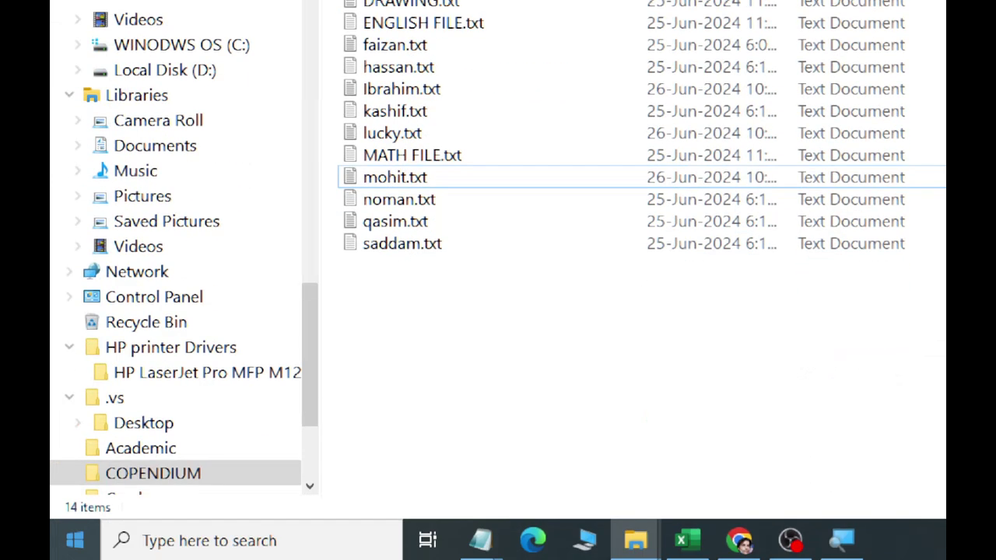
left_click(162, 540)
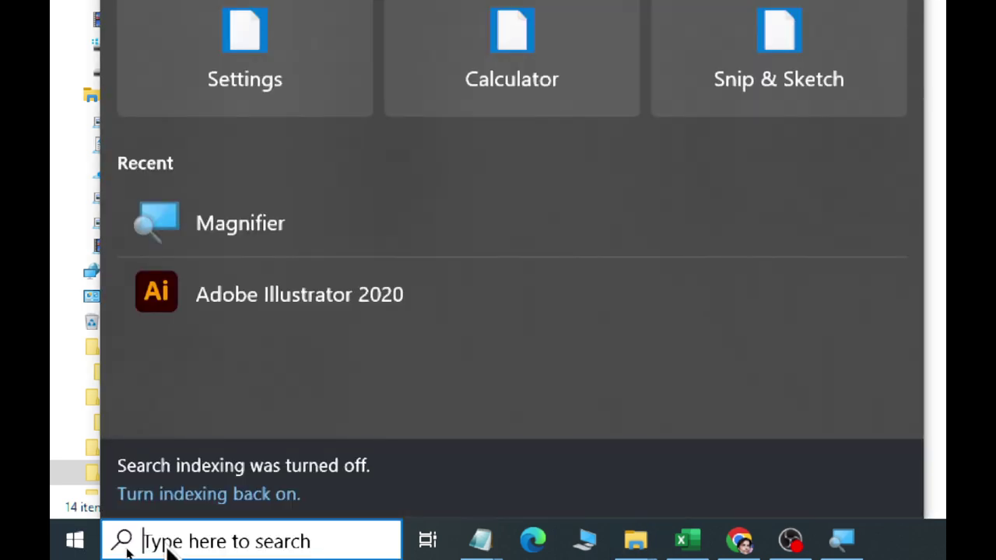
type("notepad")
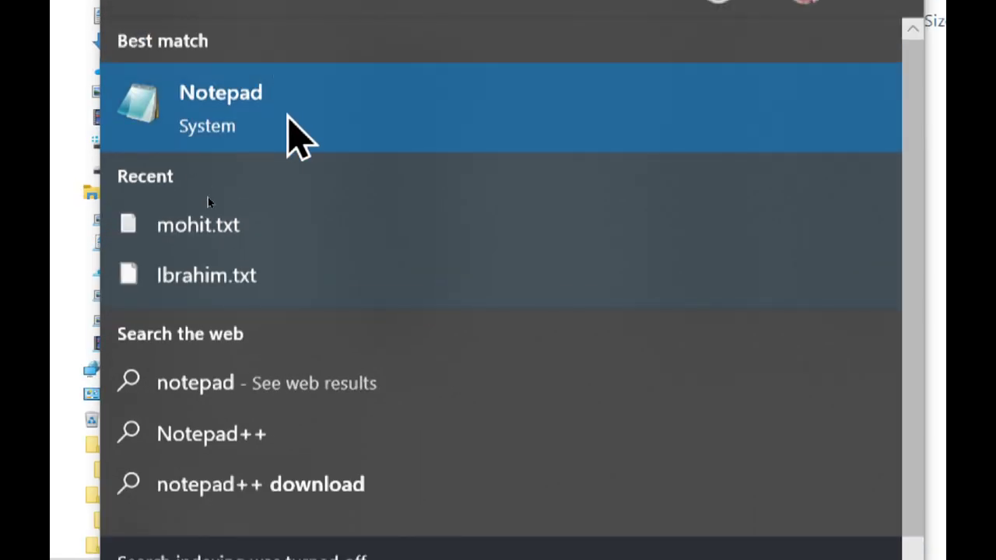
Launch Notepad and type 'hello this is notepad file.' into a new document.
left_click(292, 116)
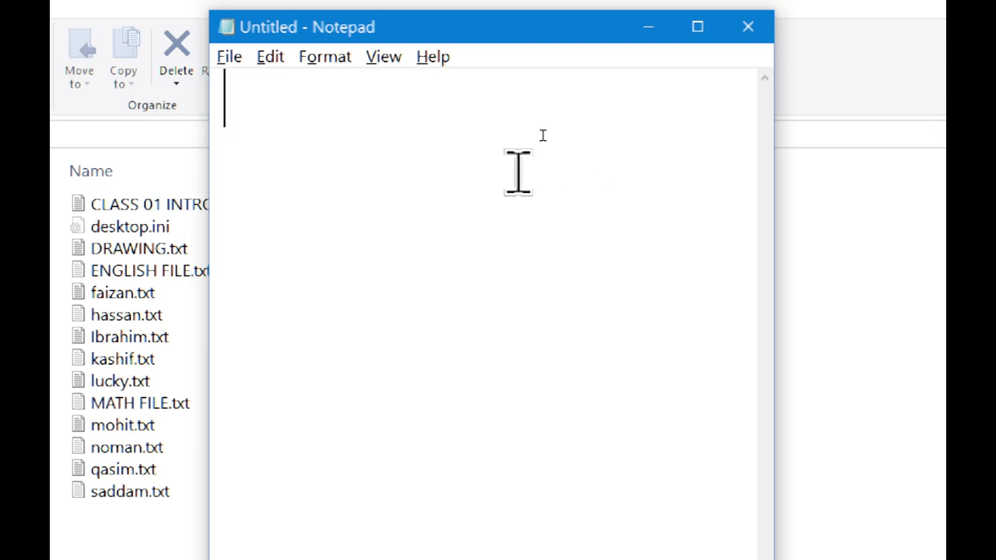
type("hello this")
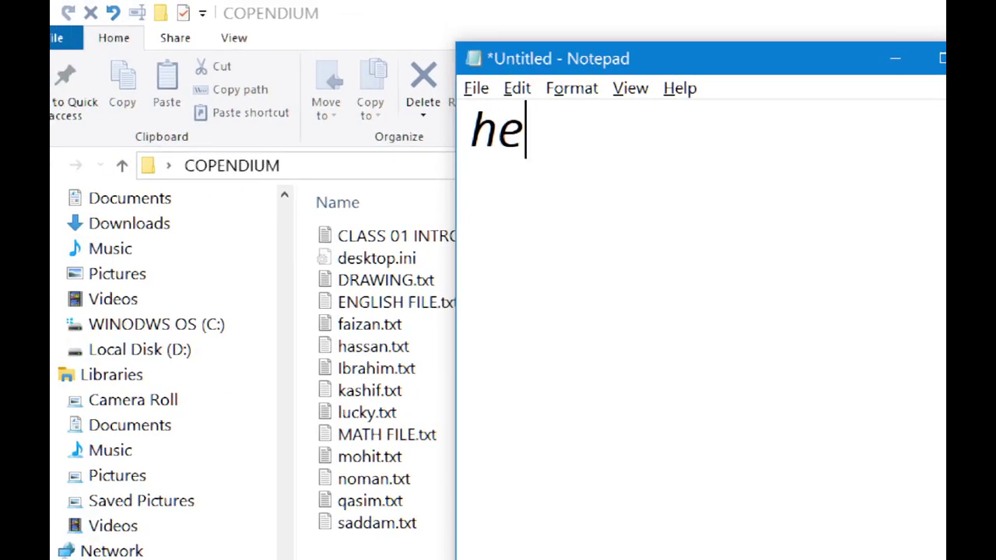
type(" is notepad fi")
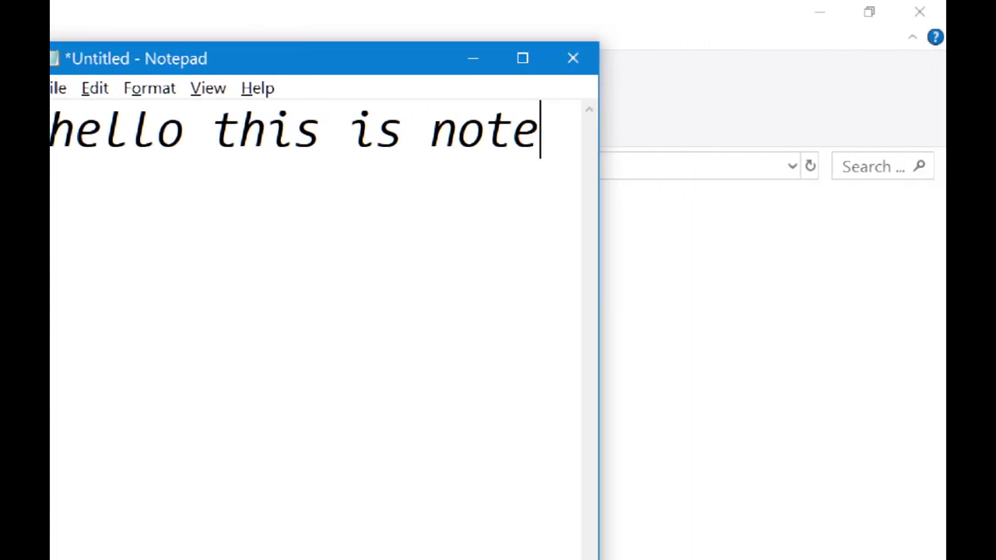
type("le.")
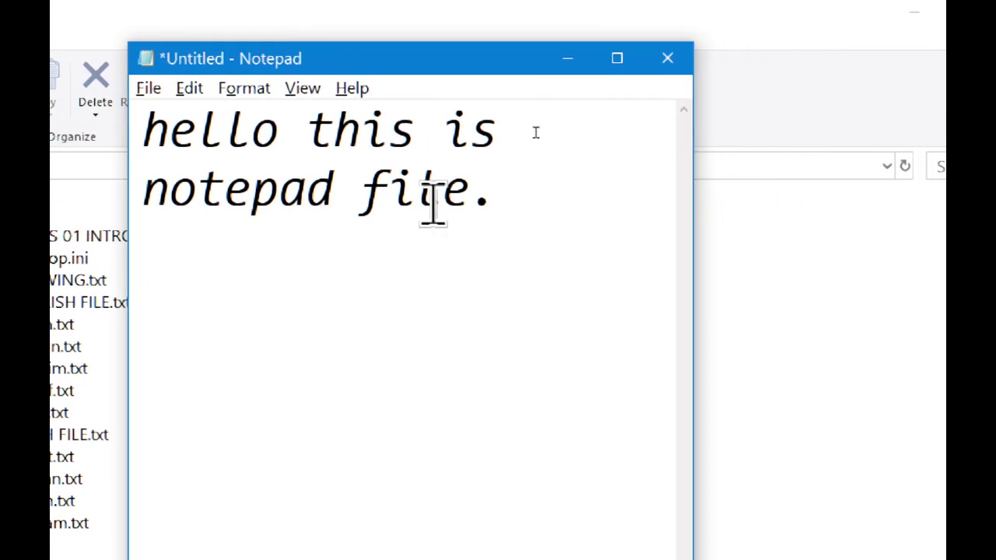
left_click(154, 87)
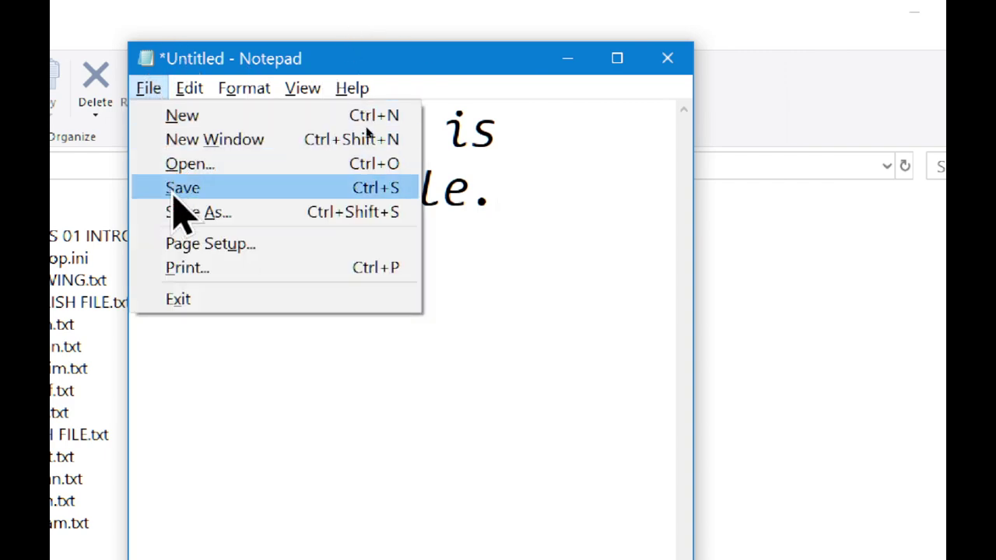
In the Save As dialog, browse from the Desktop into the COPENDIUM folder.
left_click(176, 194)
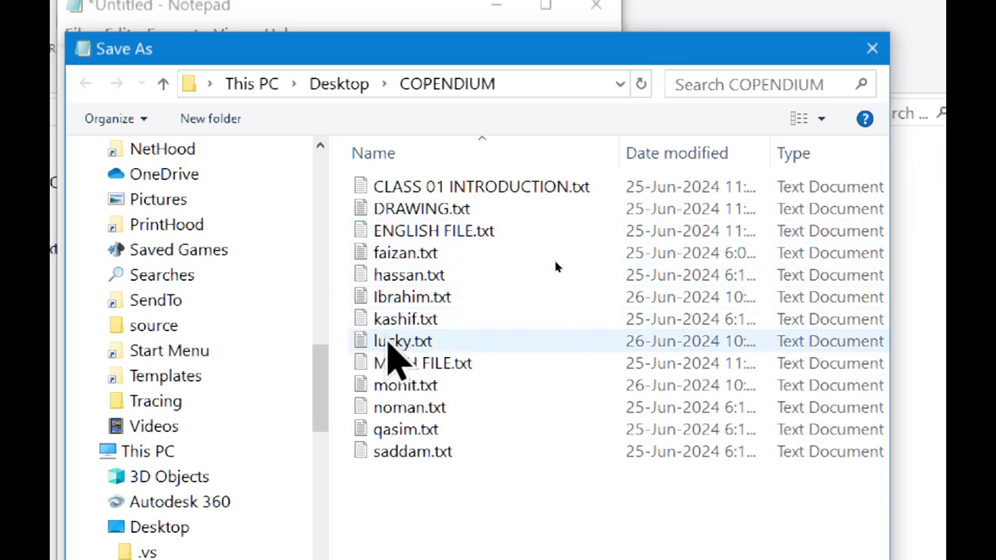
left_click_drag(323, 430, 329, 196)
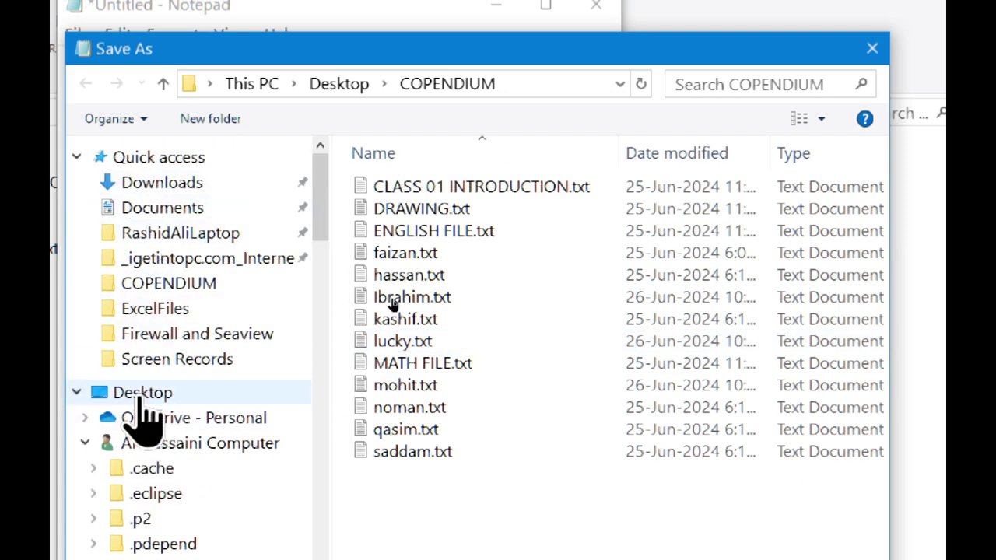
left_click(138, 395)
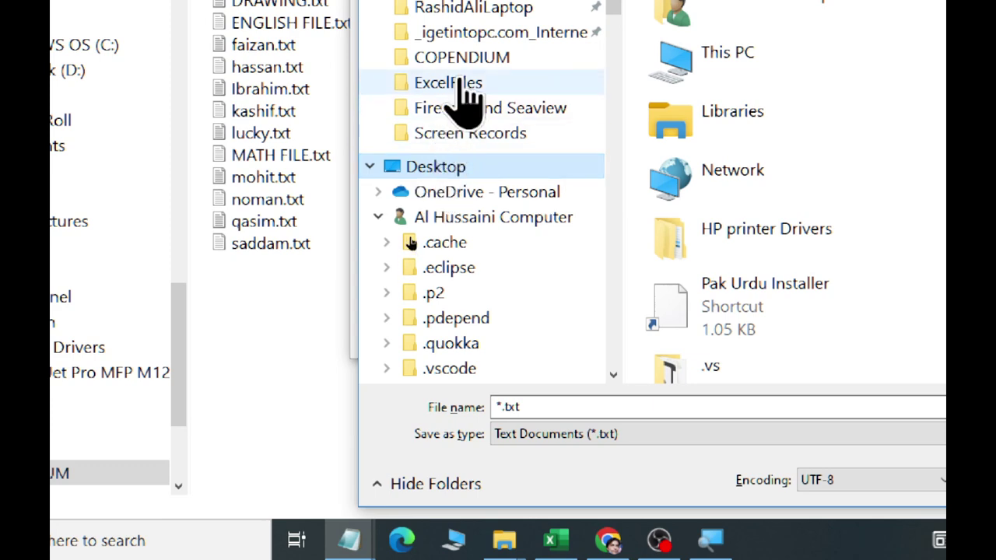
left_click(461, 86)
left_click(456, 150)
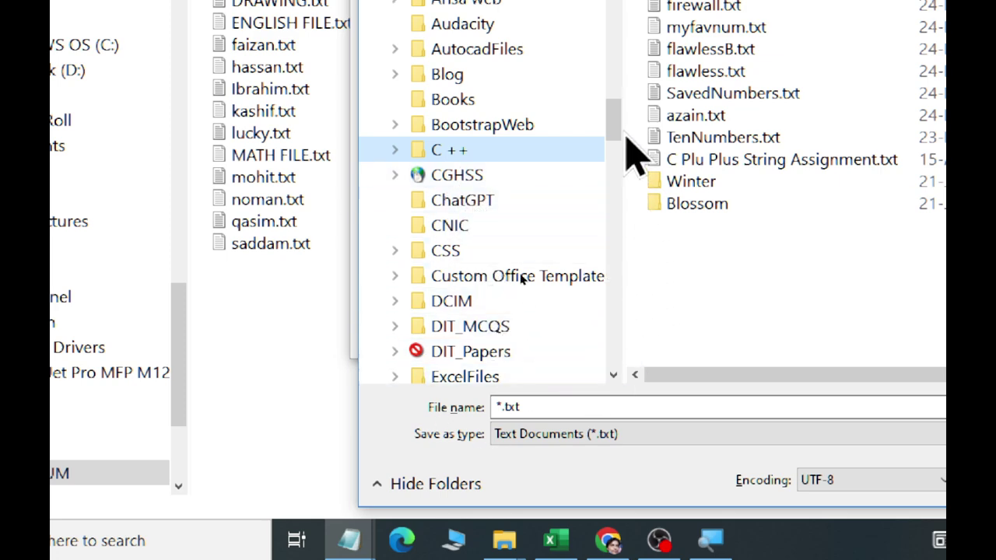
left_click_drag(625, 133, 618, 0)
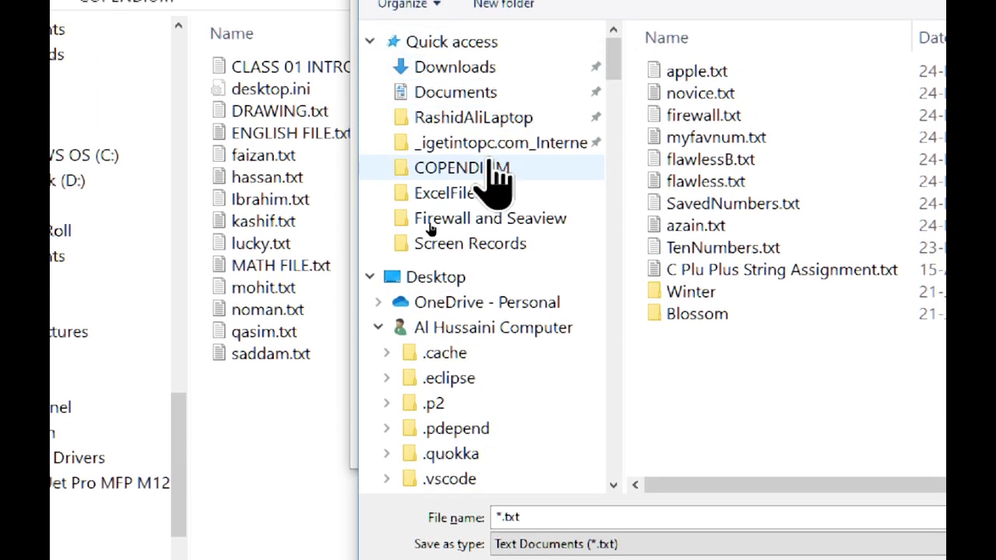
left_click(436, 280)
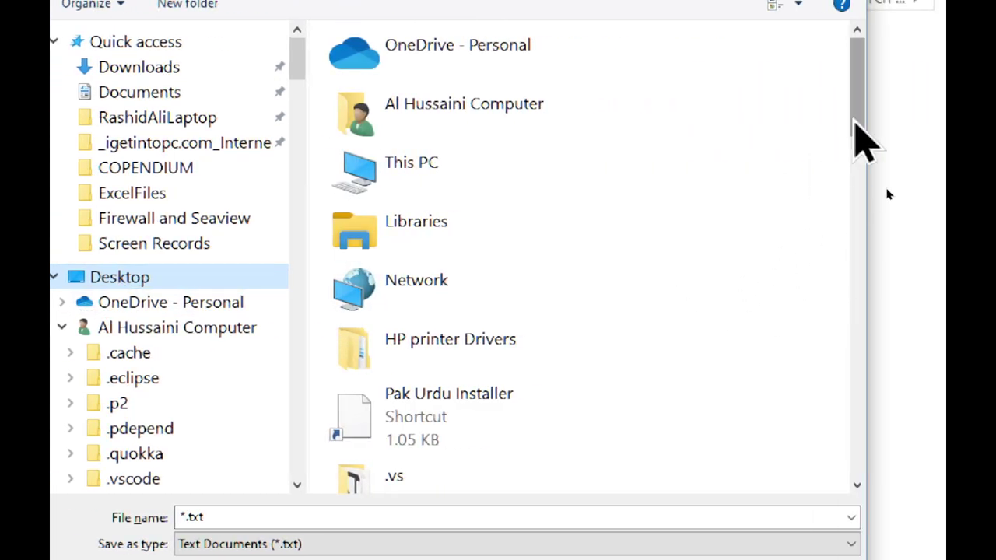
left_click_drag(856, 105, 854, 200)
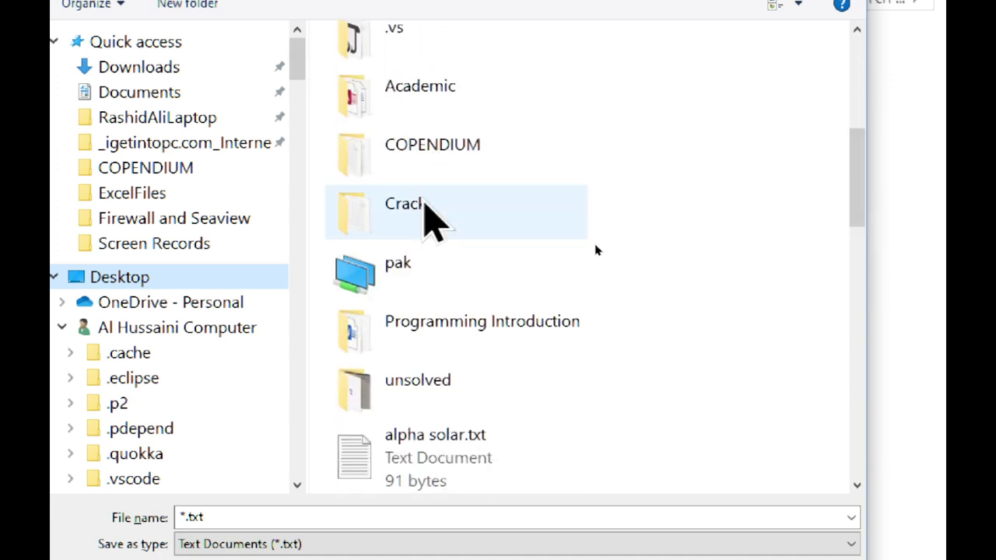
double_click(405, 160)
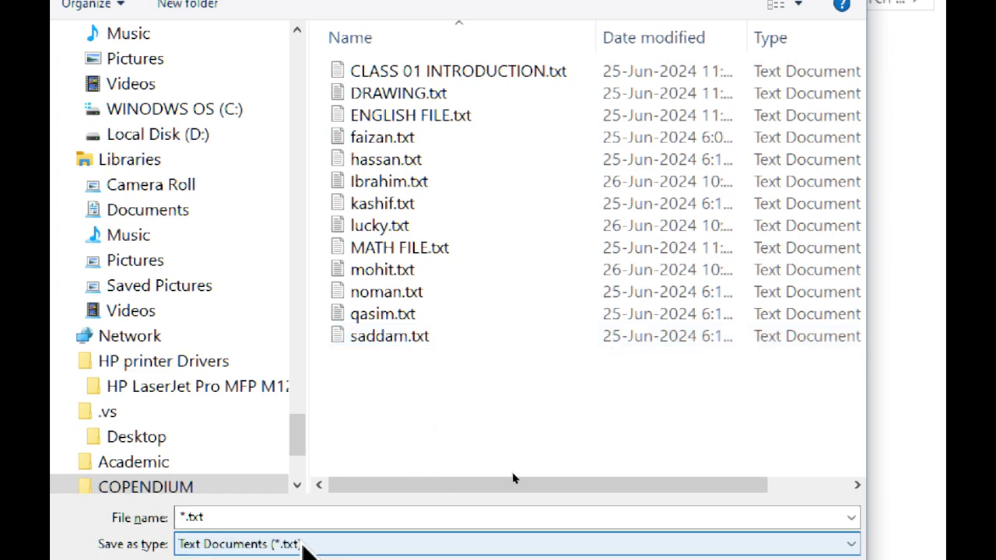
Name the file 'ammar' and save it.
key("shift+Tab")
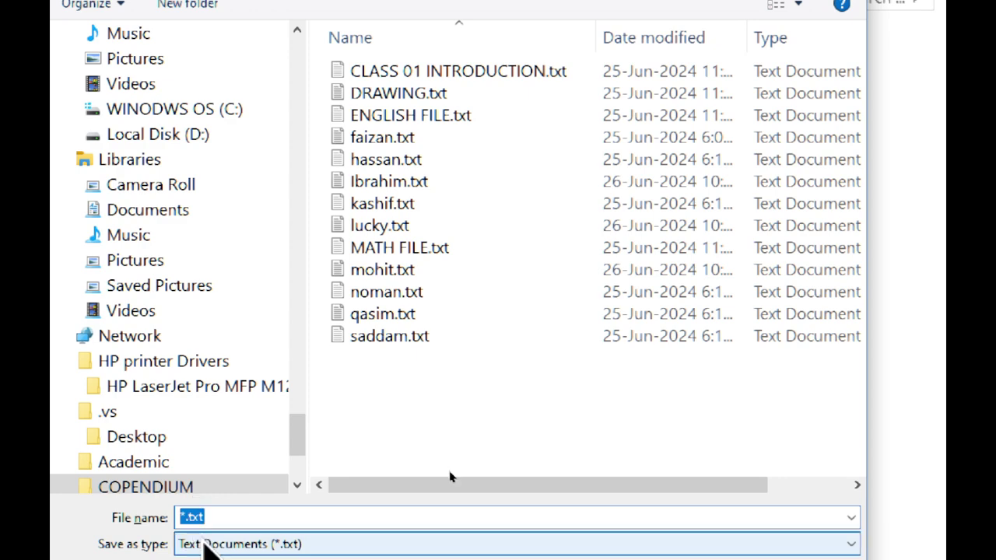
type("ammar")
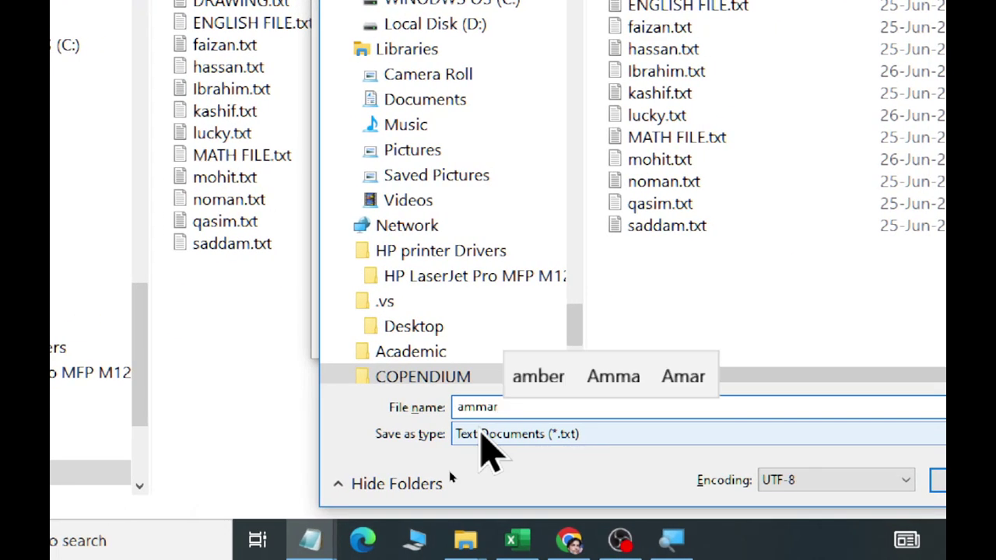
left_click(971, 480)
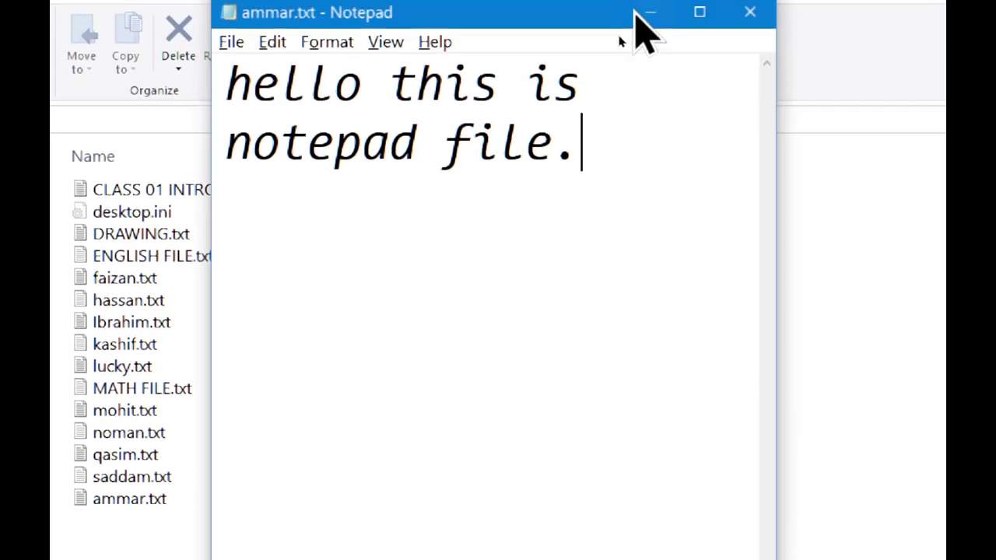
Close the ammar.txt Notepad window to return to File Explorer.
left_click(755, 41)
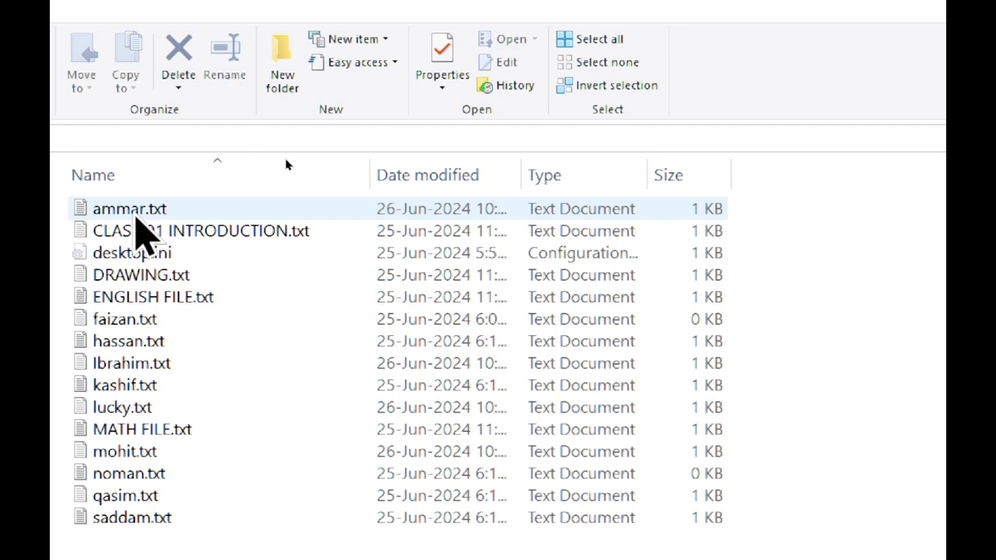
Reopen ammar.txt, copy its sentence and paste it onto a second line.
double_click(140, 212)
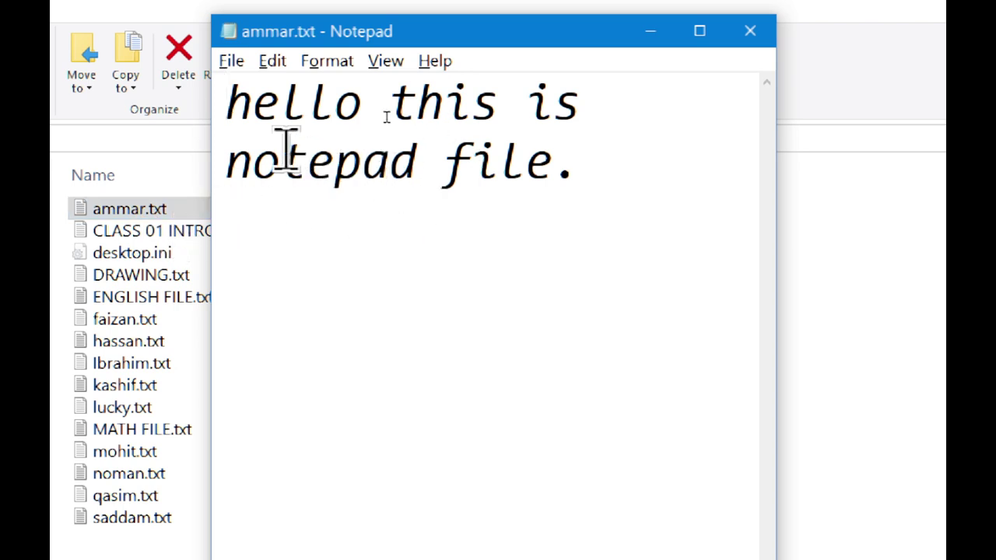
left_click_drag(224, 102, 605, 163)
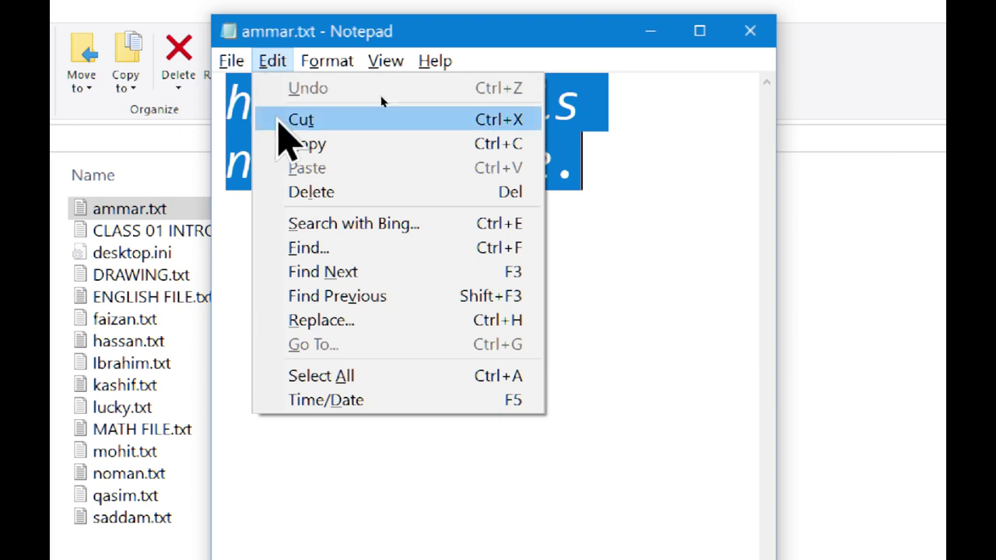
left_click(294, 148)
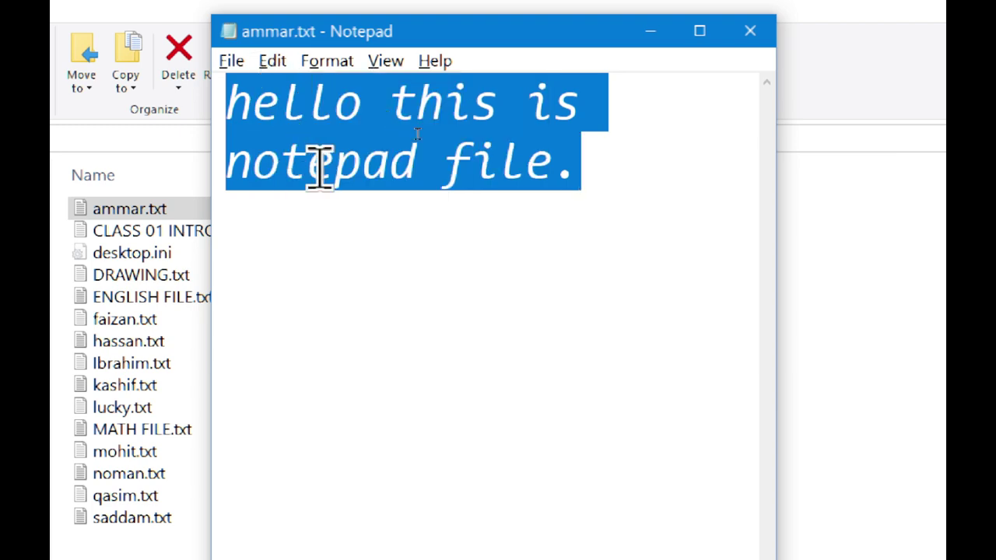
left_click(659, 193)
key("Return")
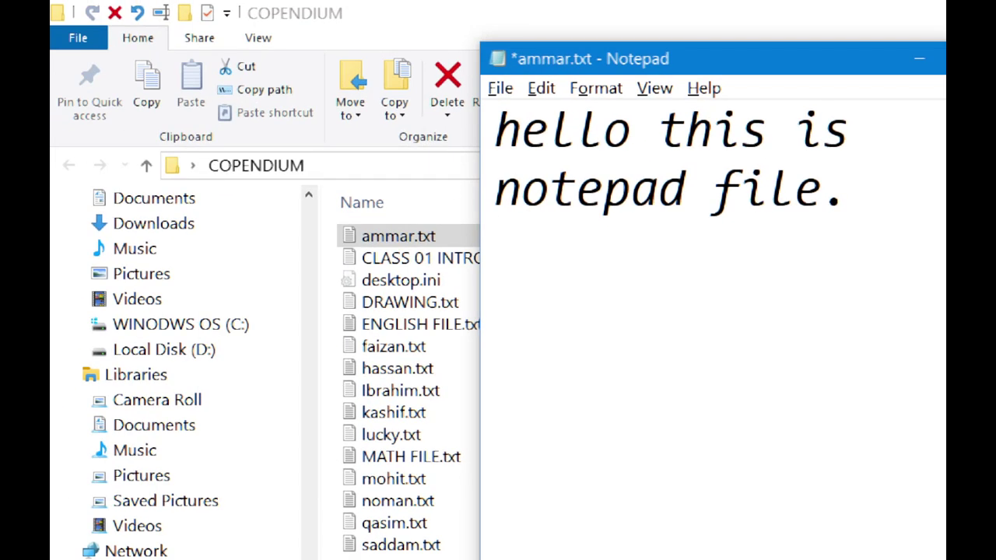
left_click(542, 89)
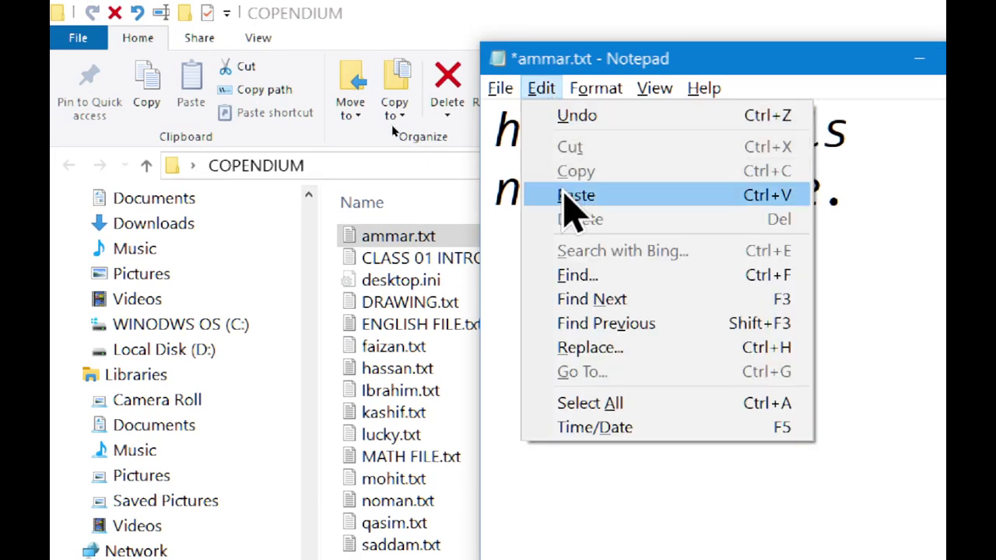
left_click(555, 194)
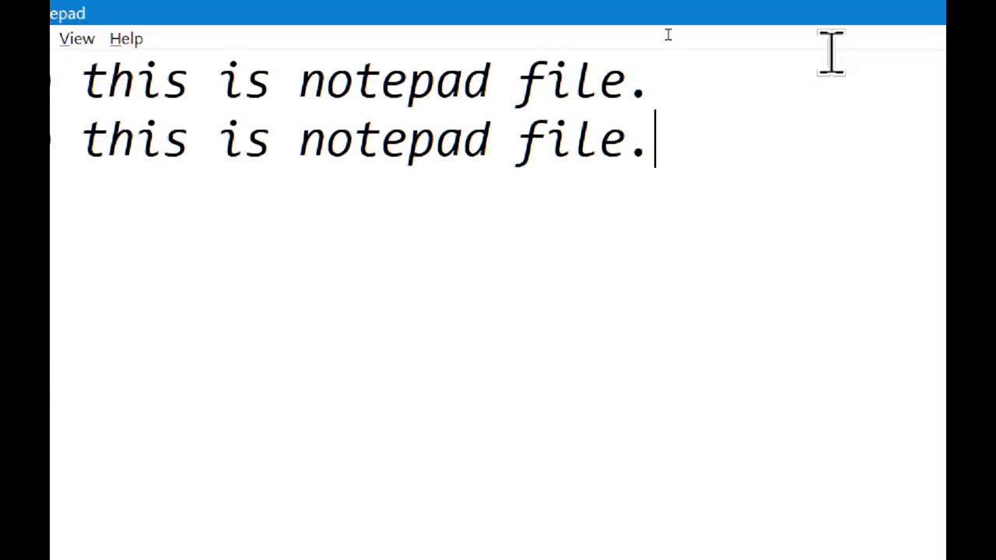
Copy the second line and paste it as a third line.
left_click_drag(756, 195, 0, 155)
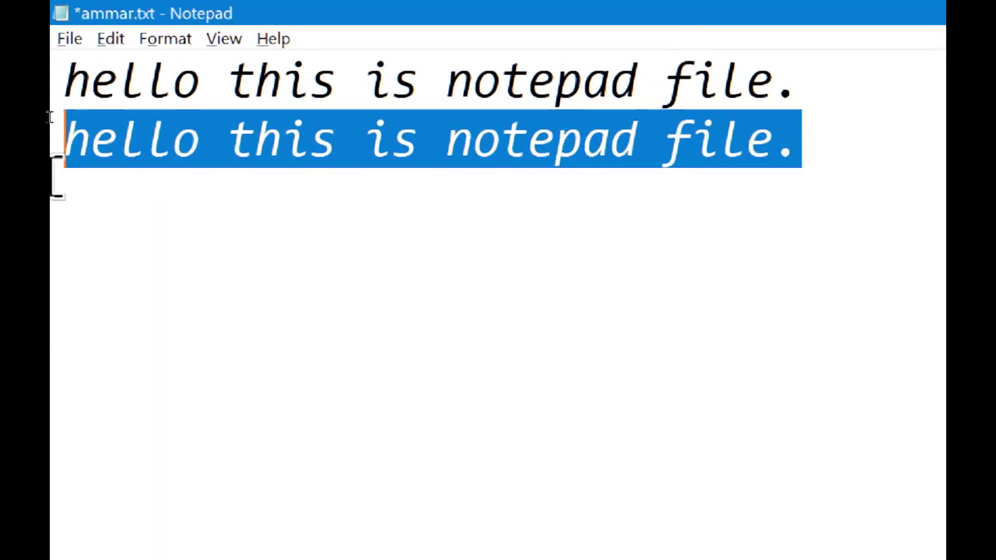
left_click(115, 37)
left_click(136, 128)
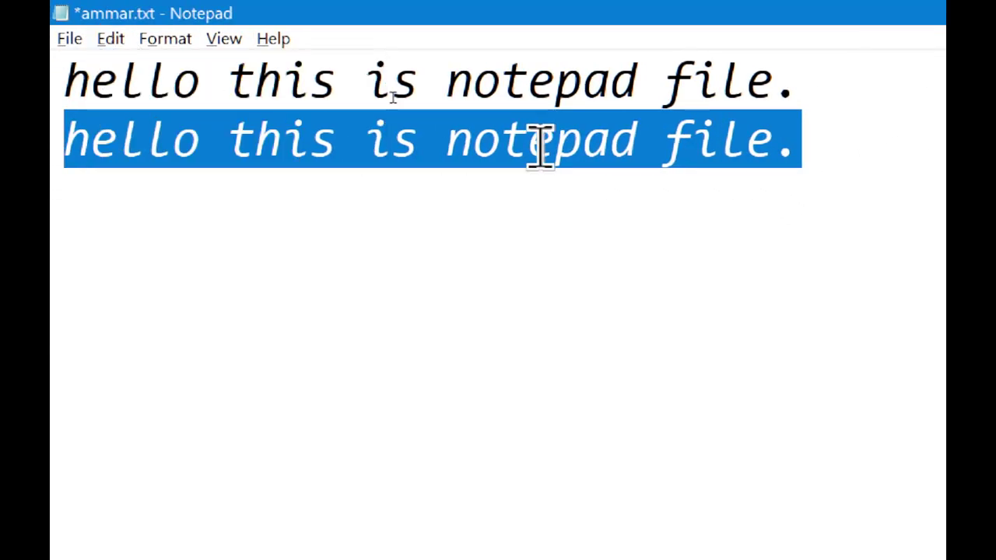
left_click(916, 156)
key("Return")
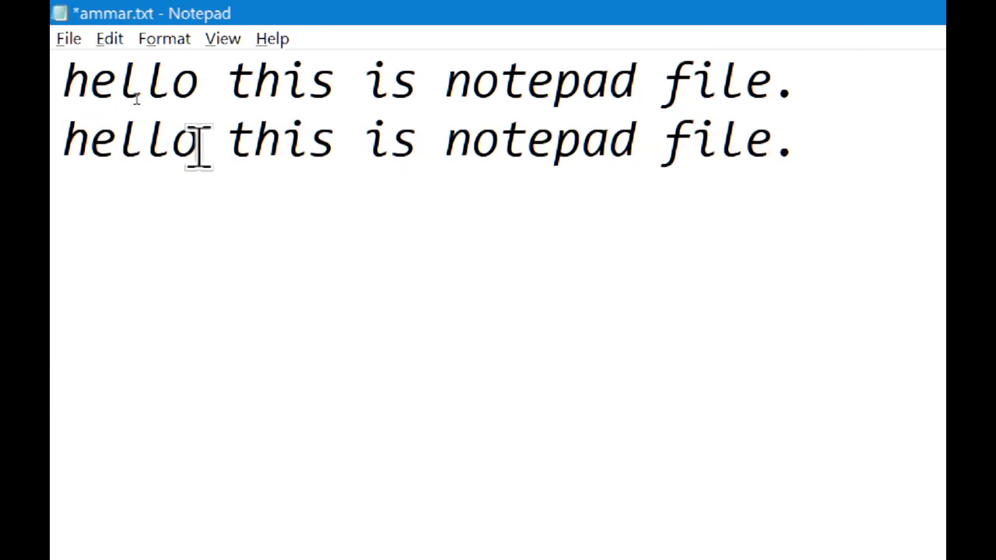
left_click(111, 38)
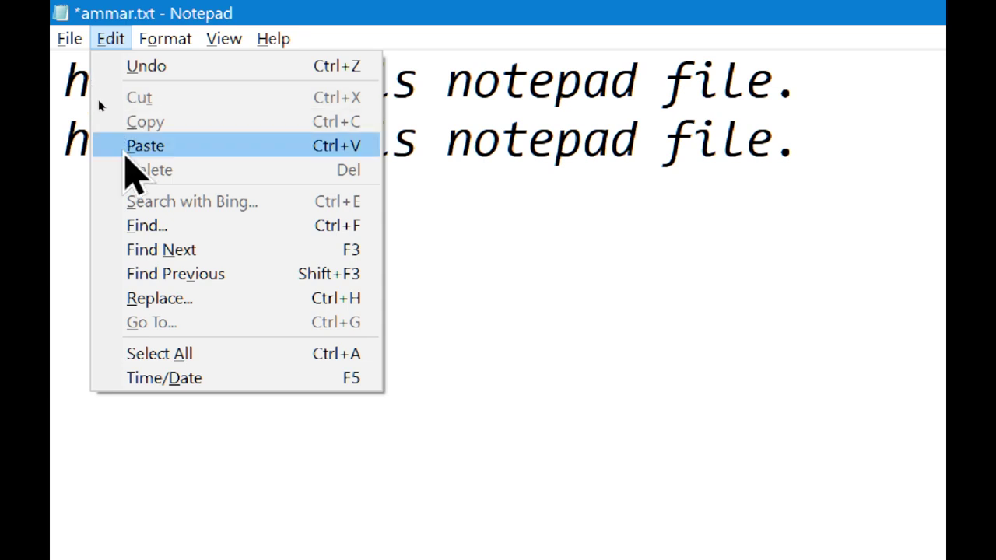
left_click(126, 148)
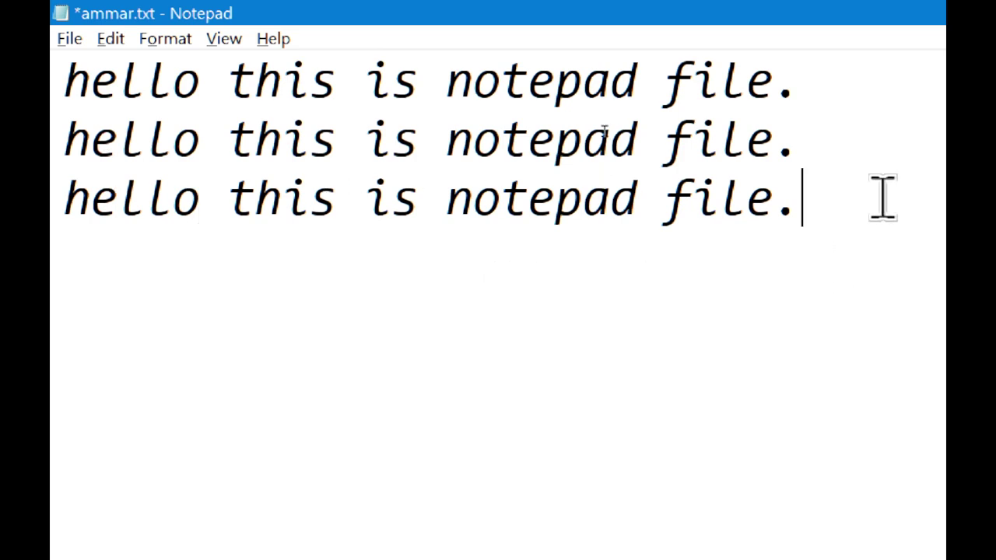
Paste the sentence again as the fourth and fifth lines.
left_click(111, 38)
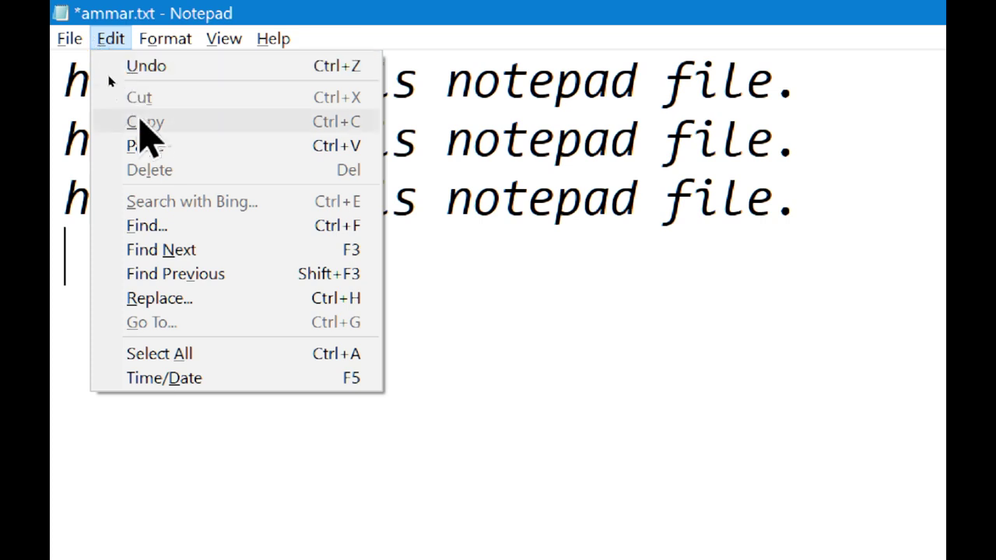
left_click(153, 156)
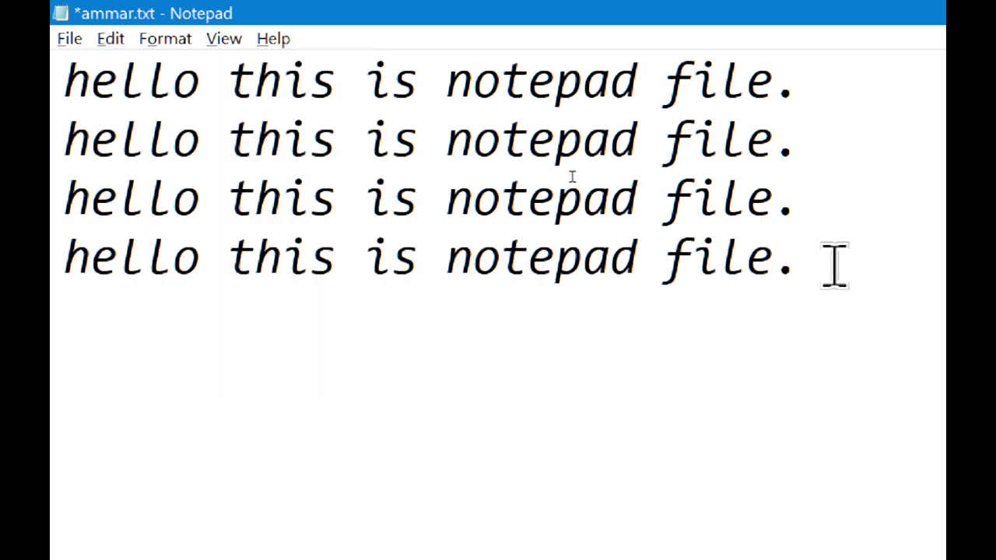
key("Return")
left_click(111, 8)
left_click(134, 148)
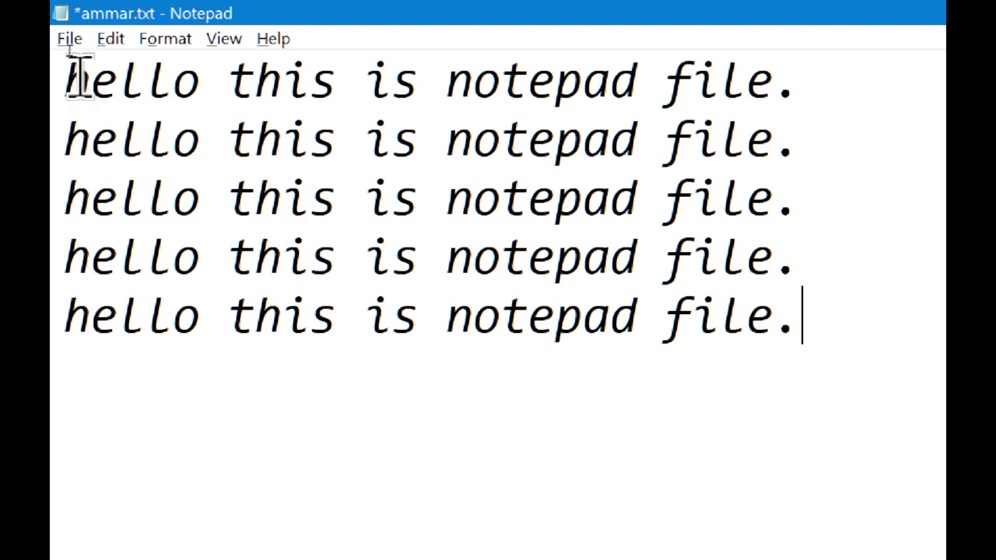
Copy all five lines and paste them below to make ten lines.
left_click_drag(70, 74, 866, 333)
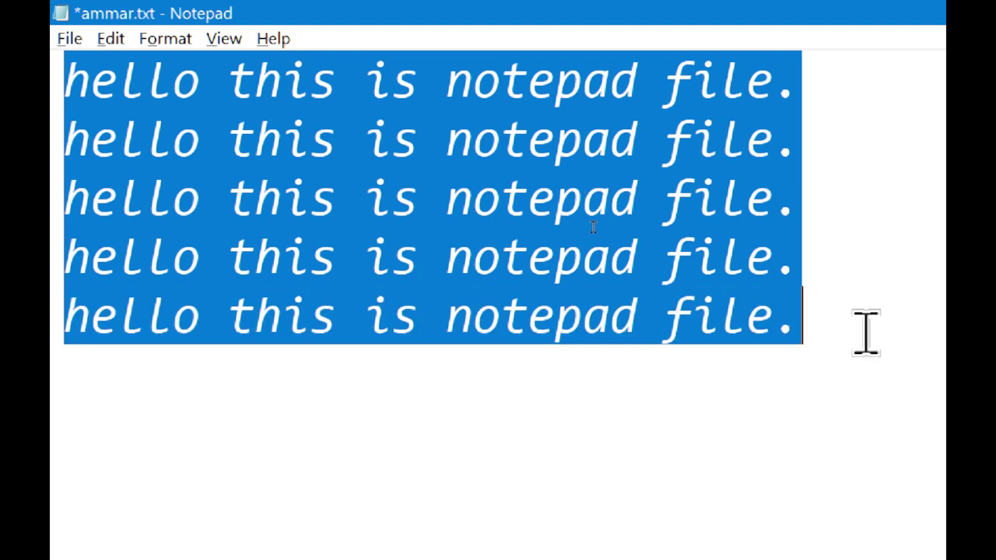
left_click(110, 35)
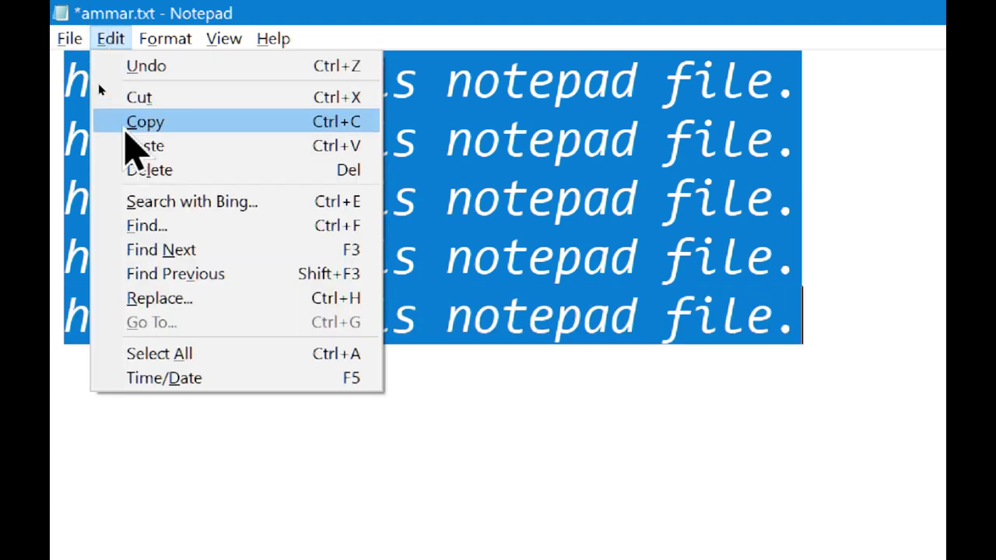
left_click(125, 124)
left_click(58, 389)
left_click(844, 338)
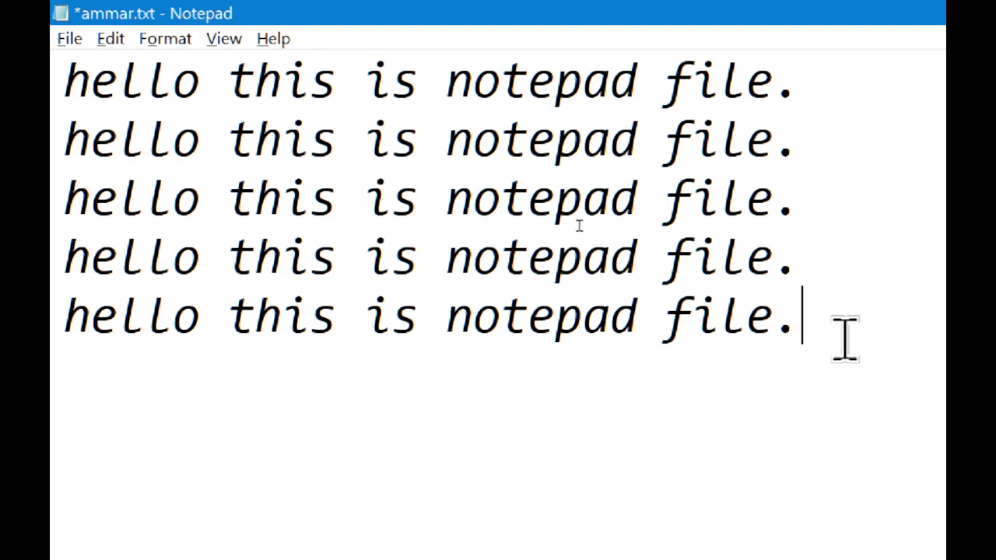
key("Return")
left_click(111, 38)
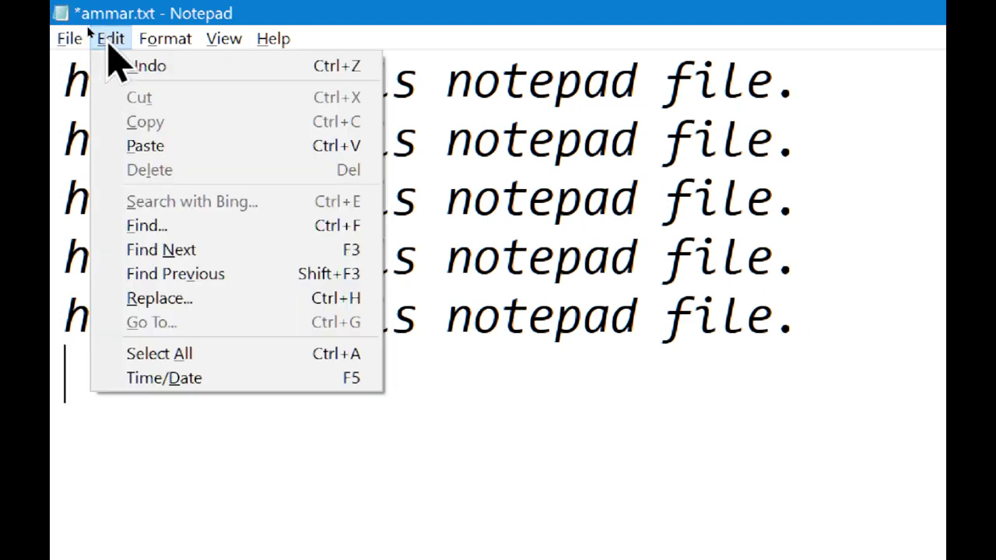
left_click(144, 145)
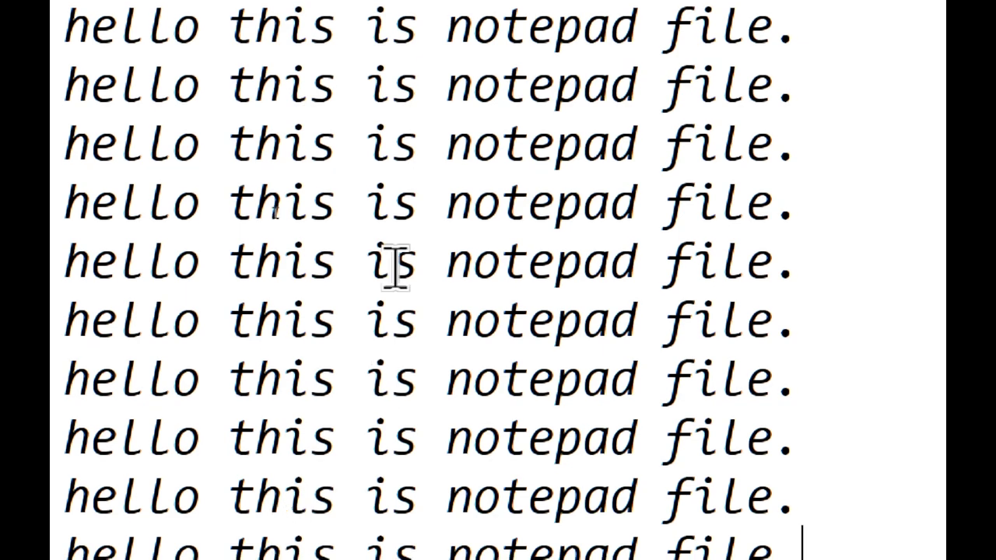
Save ammar.txt and close it.
left_click(69, 39)
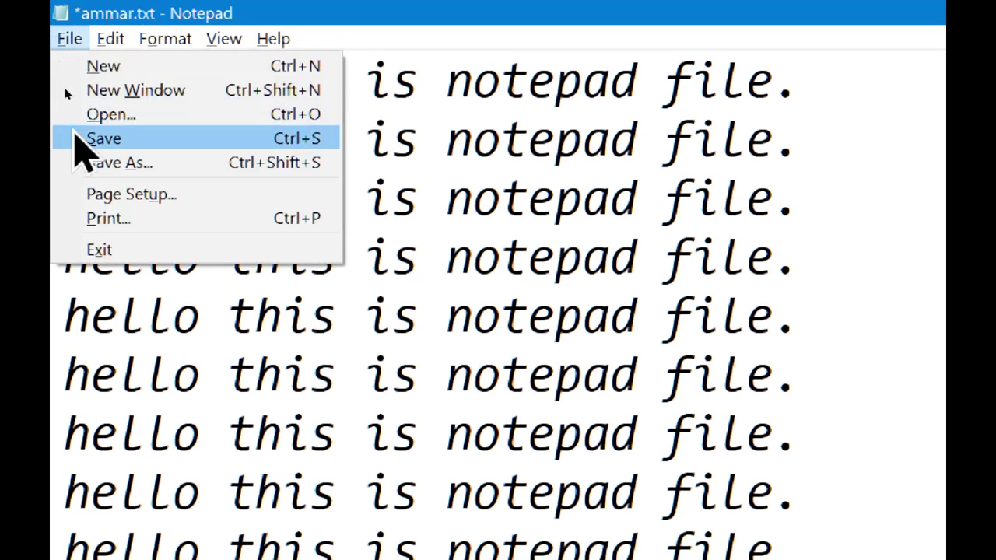
left_click(75, 134)
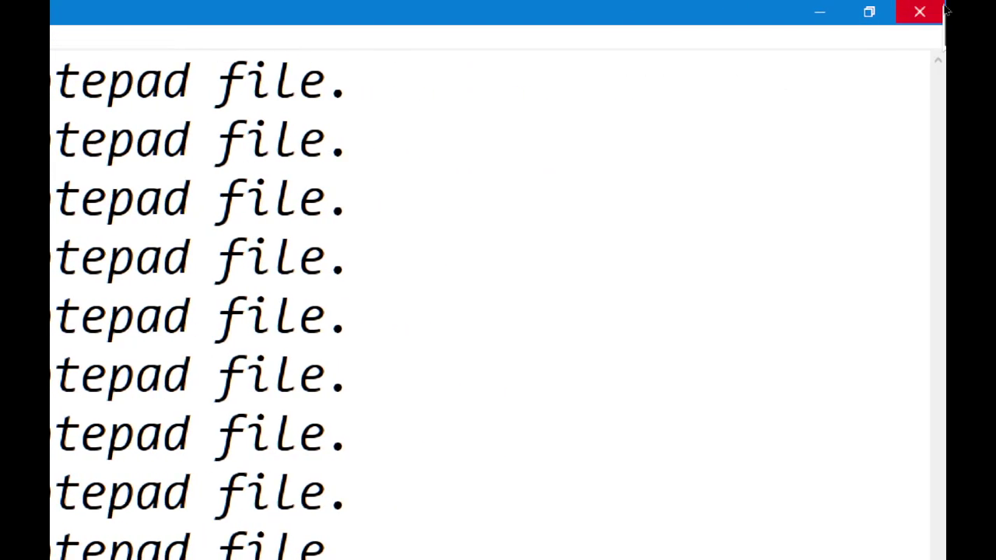
left_click(918, 10)
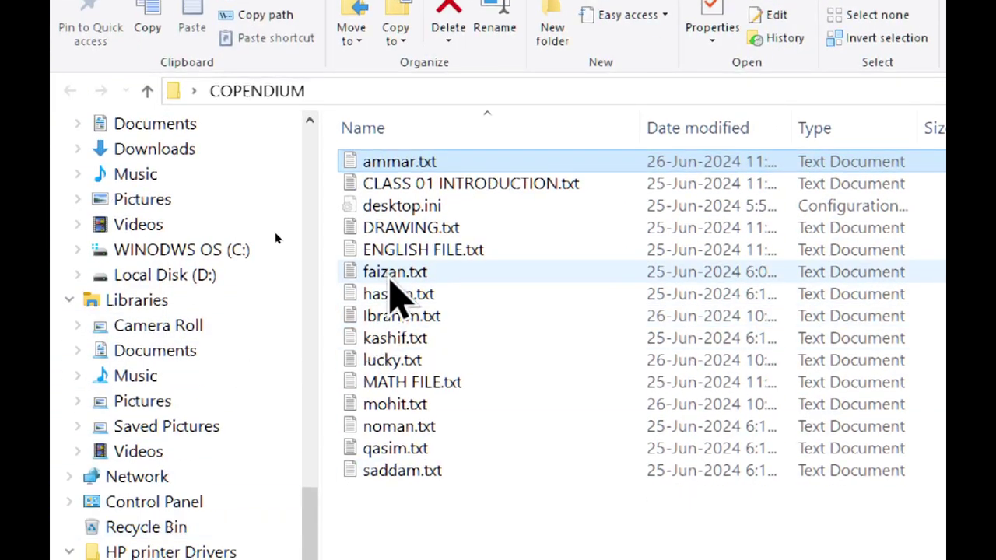
Open faizan.txt, paste the copied ammar.txt lines into it, and save.
double_click(393, 274)
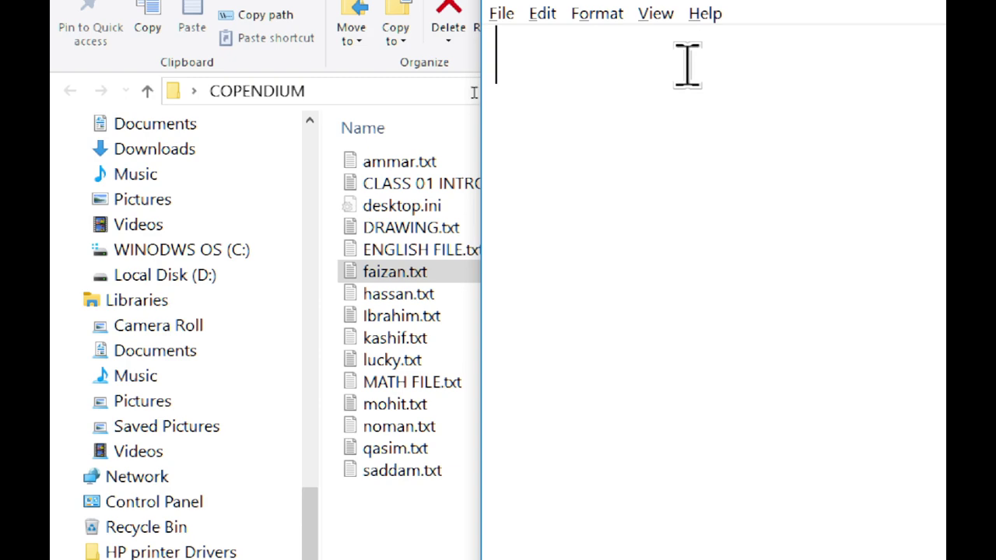
left_click(543, 14)
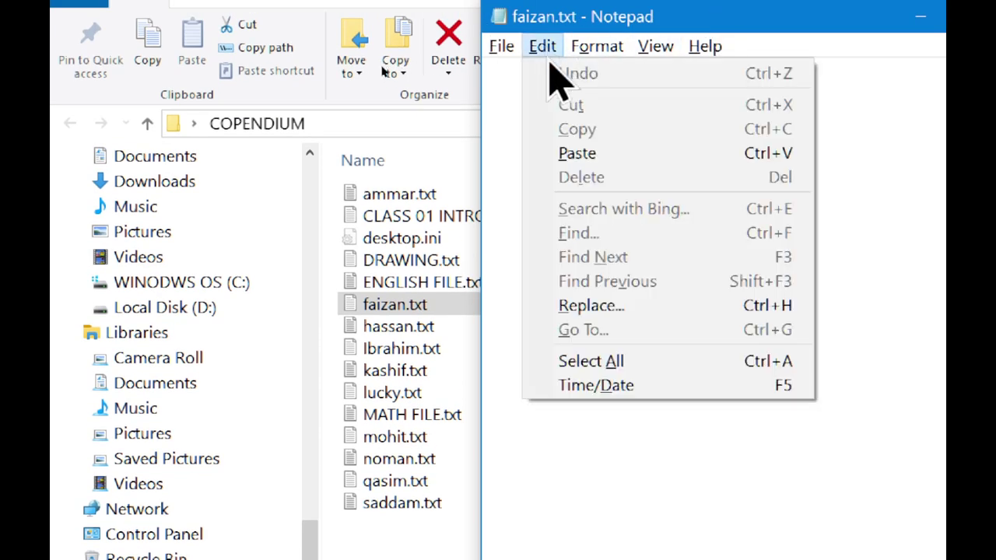
left_click(583, 154)
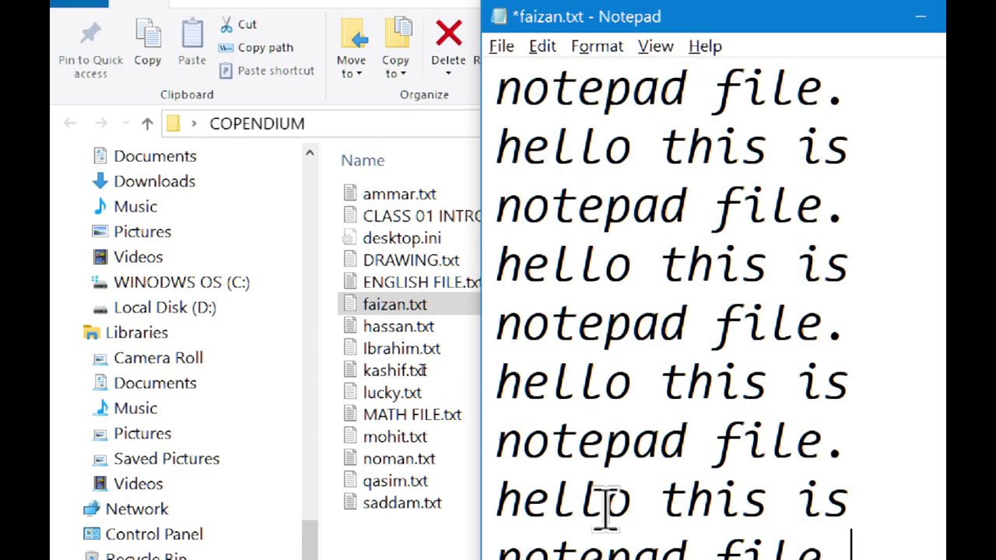
left_click(503, 37)
left_click(530, 136)
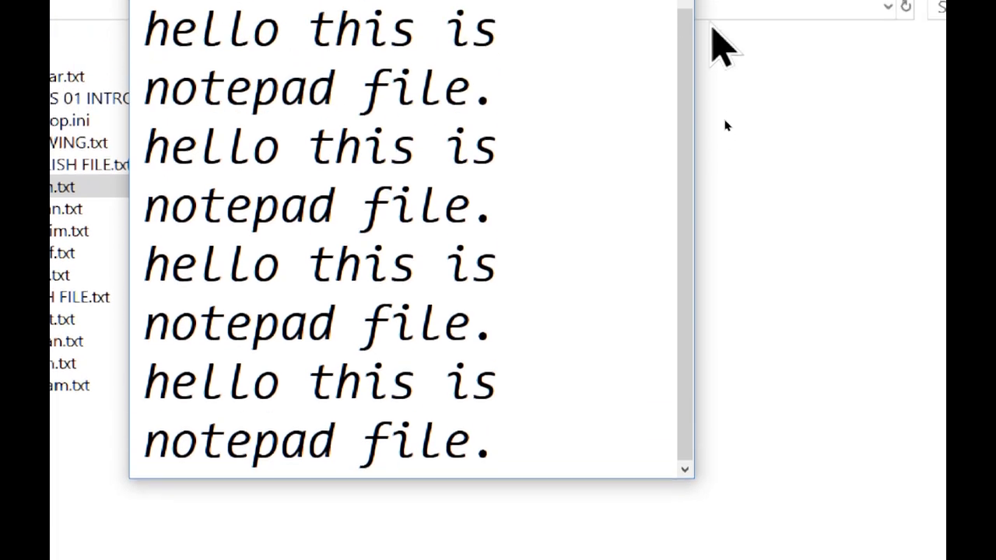